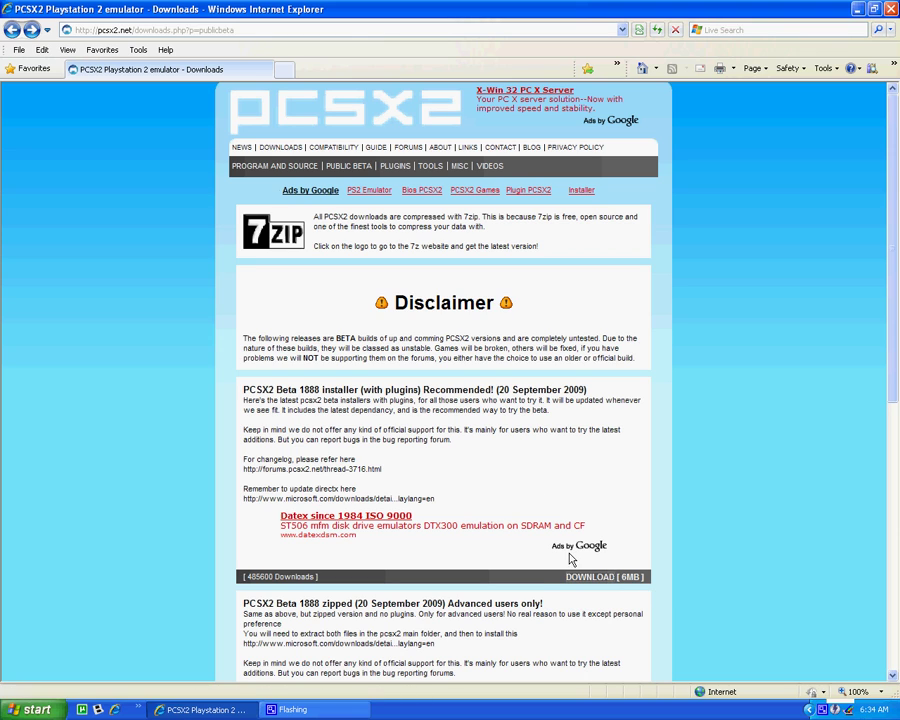
# Step: View the 7-Zip website from the PCSX2 downloads page, return to the downloads page, and minimize the browser
pyautogui.click(270, 236)
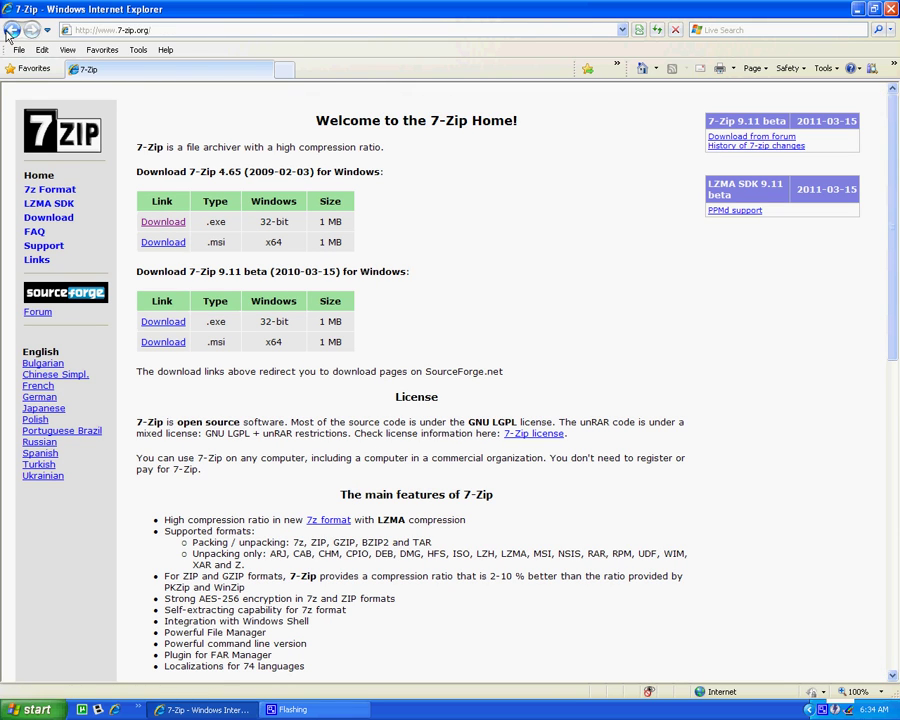
pyautogui.click(12, 31)
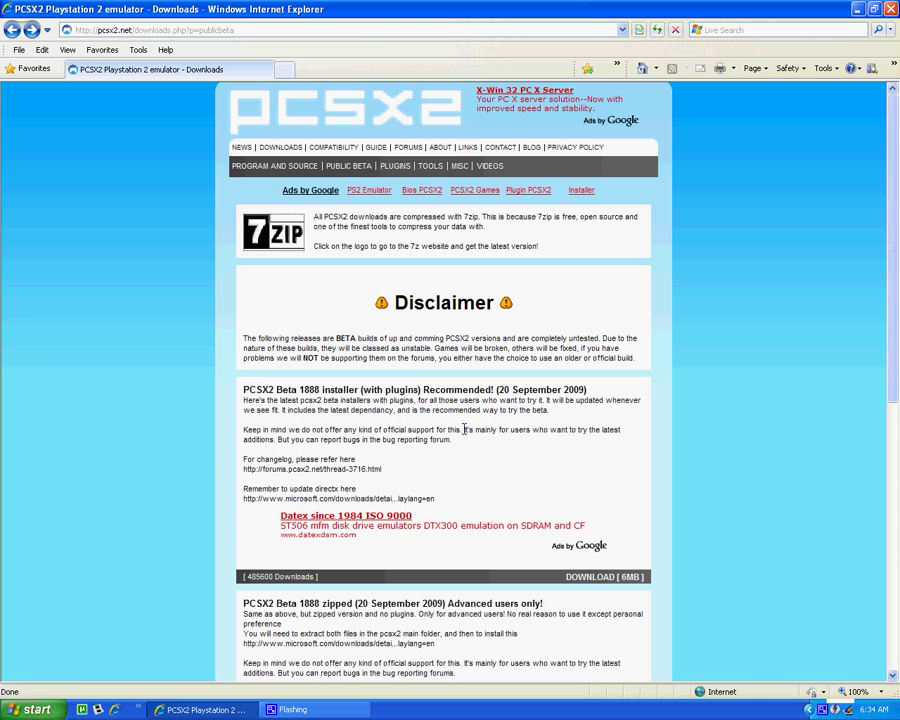
pyautogui.click(193, 710)
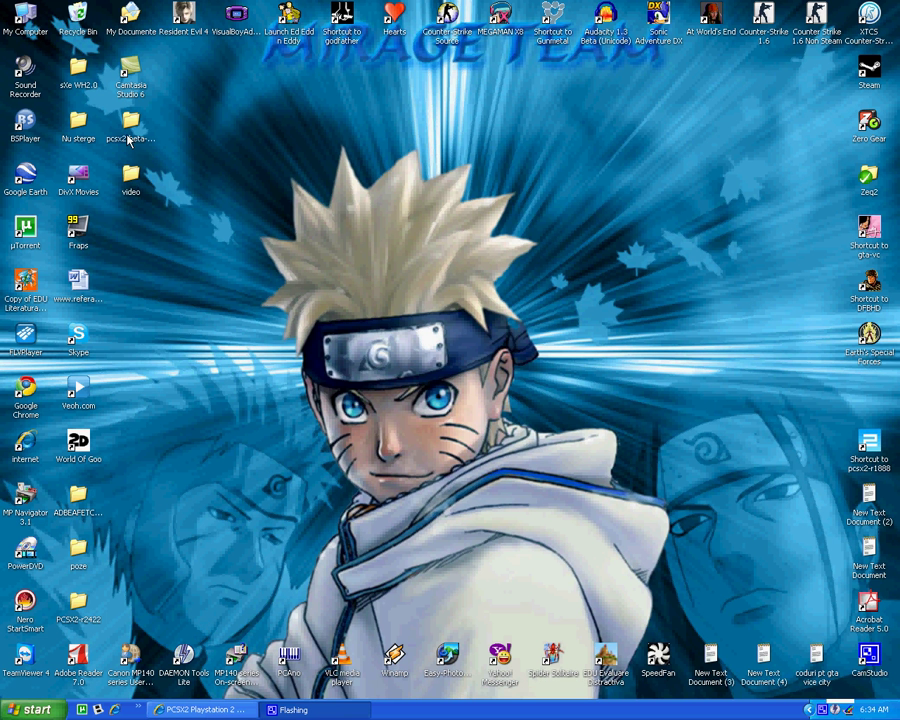
# Step: Look at the installer in the desktop folder pcsx2-beta-1888-setup, close the folder, and locate the pcsx2-r1888 desktop shortcut
pyautogui.doubleClick(131, 124)
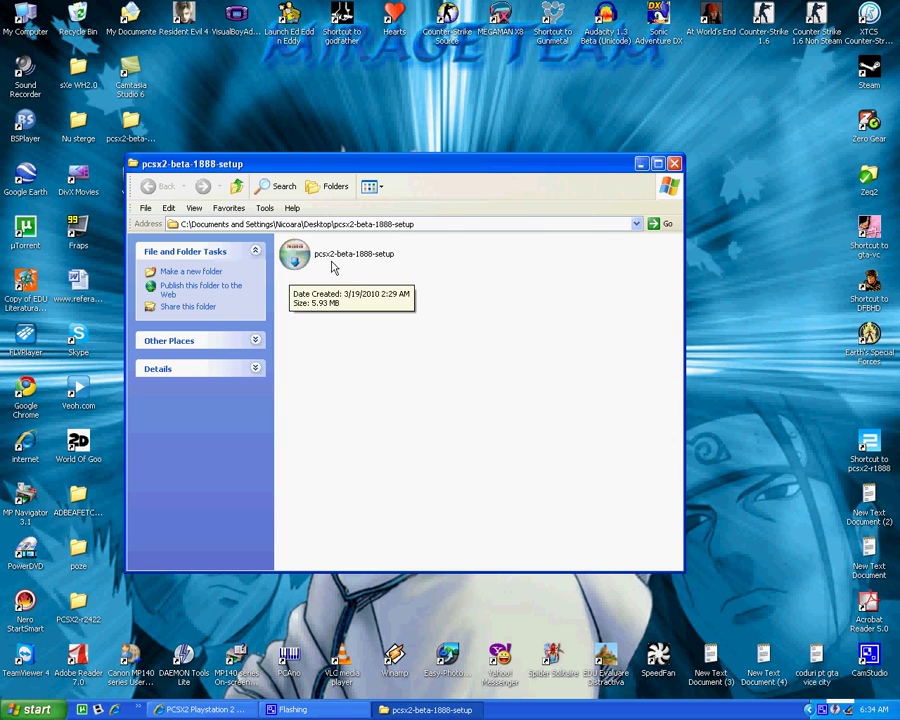
pyautogui.click(675, 164)
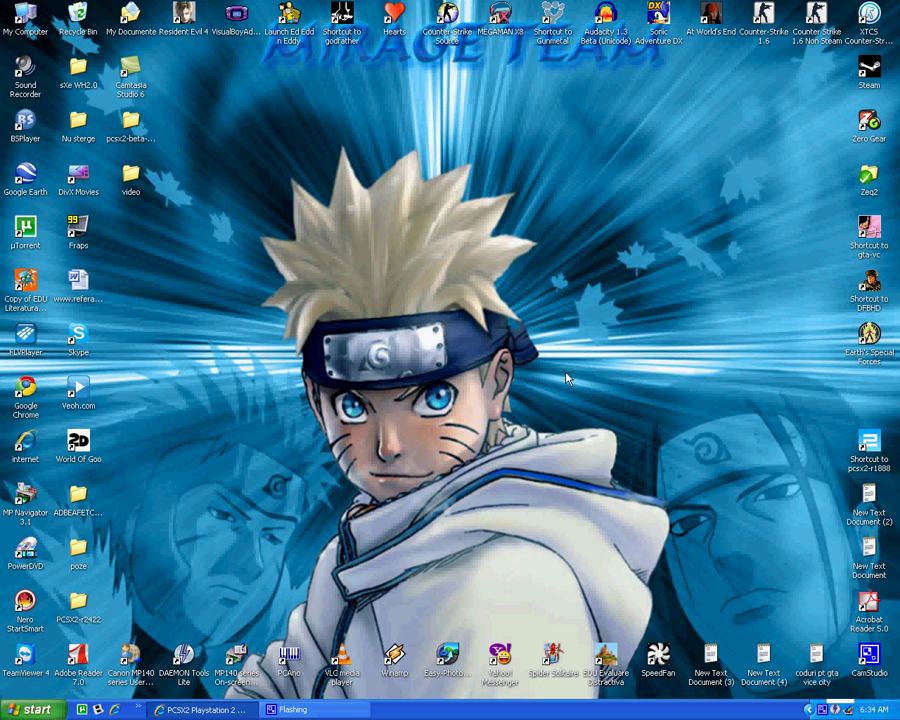
pyautogui.click(872, 444)
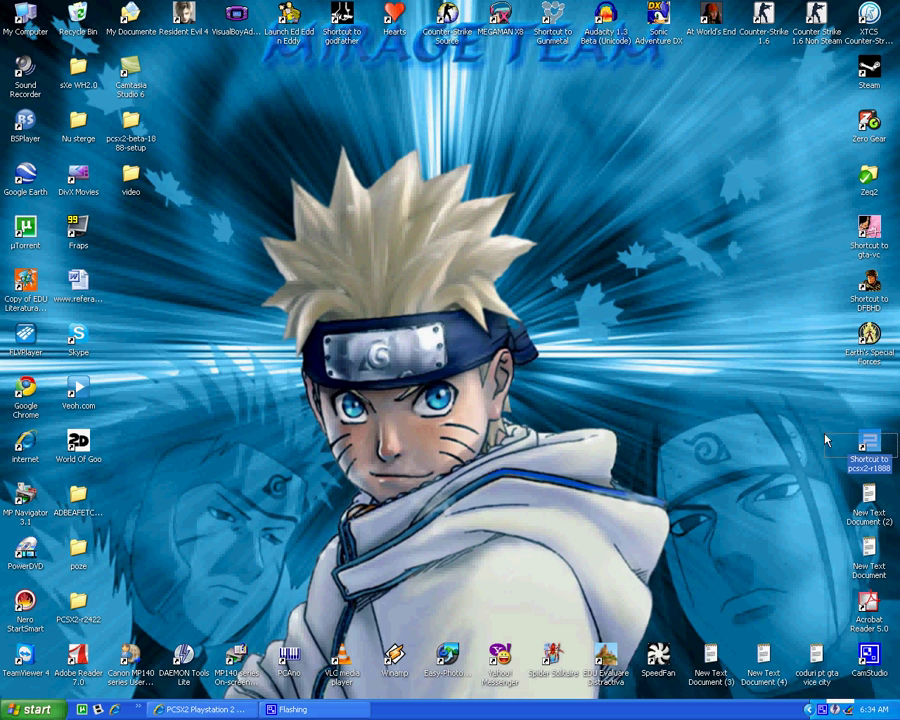
pyautogui.click(895, 443)
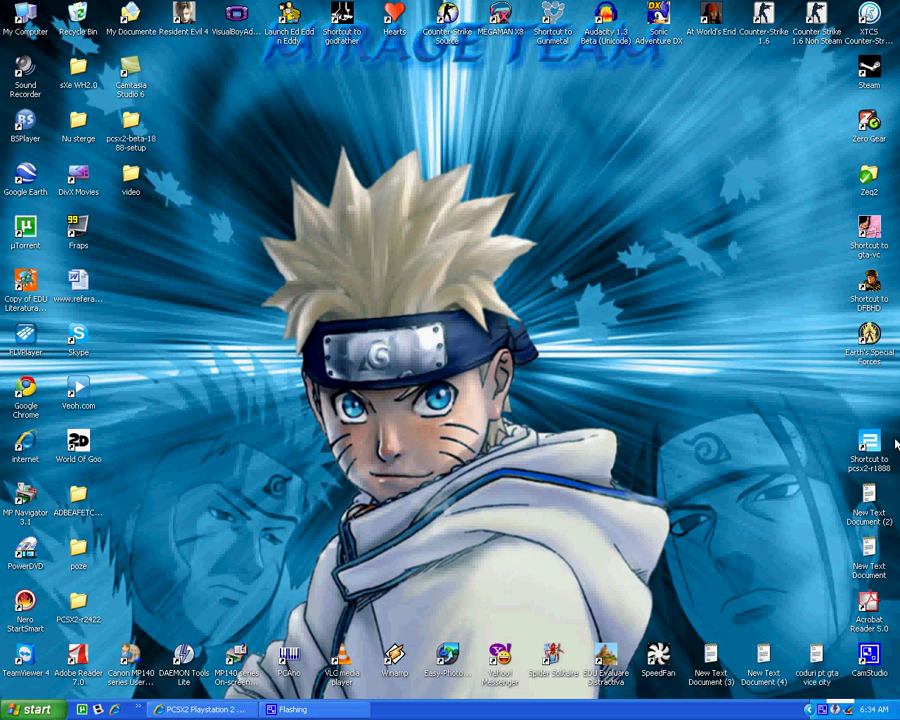
# Step: Open the pcsx2-r1888 installation folder inside Program Files on drive D
pyautogui.doubleClick(25, 10)
pyautogui.doubleClick(418, 172)
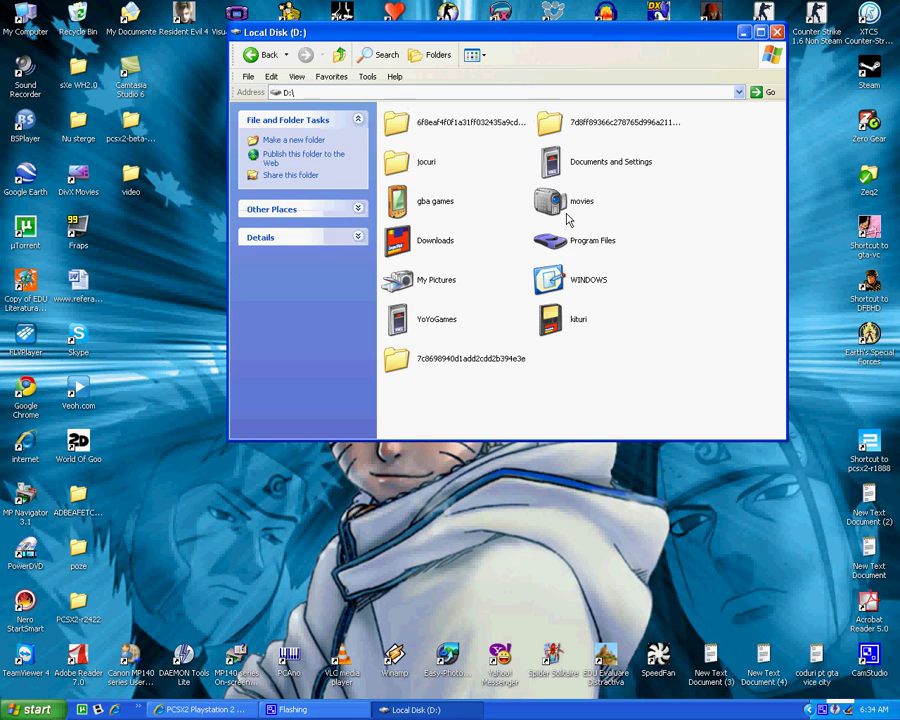
pyautogui.doubleClick(562, 240)
pyautogui.scroll(-3, 489, 345)
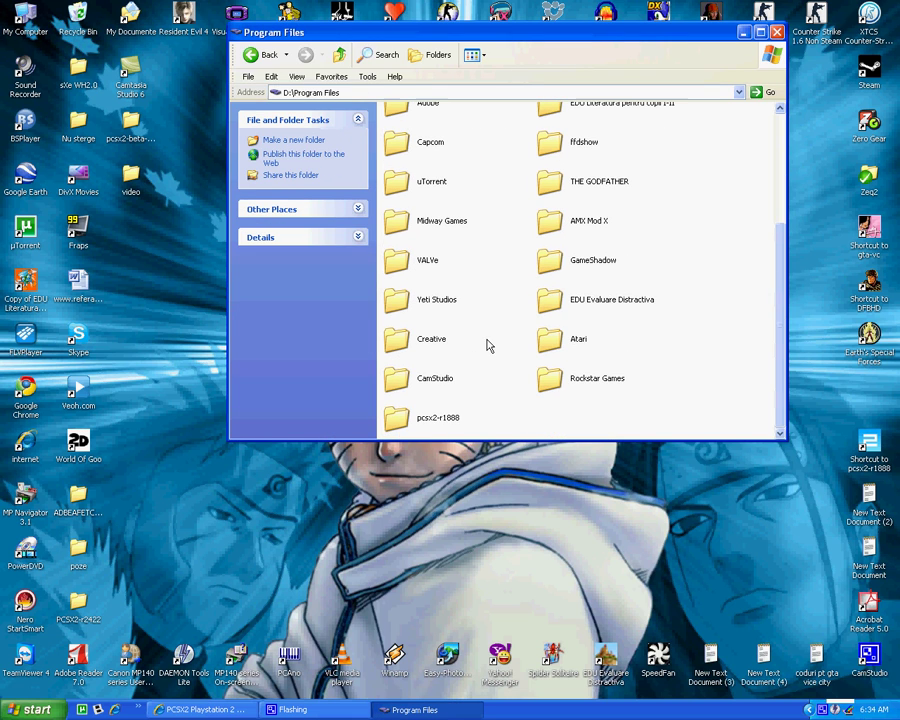
pyautogui.doubleClick(438, 417)
# Step: Launch the pcsx2-r1888 emulator executable, leaving its file name unedited
pyautogui.click(413, 318)
pyautogui.press('F2')
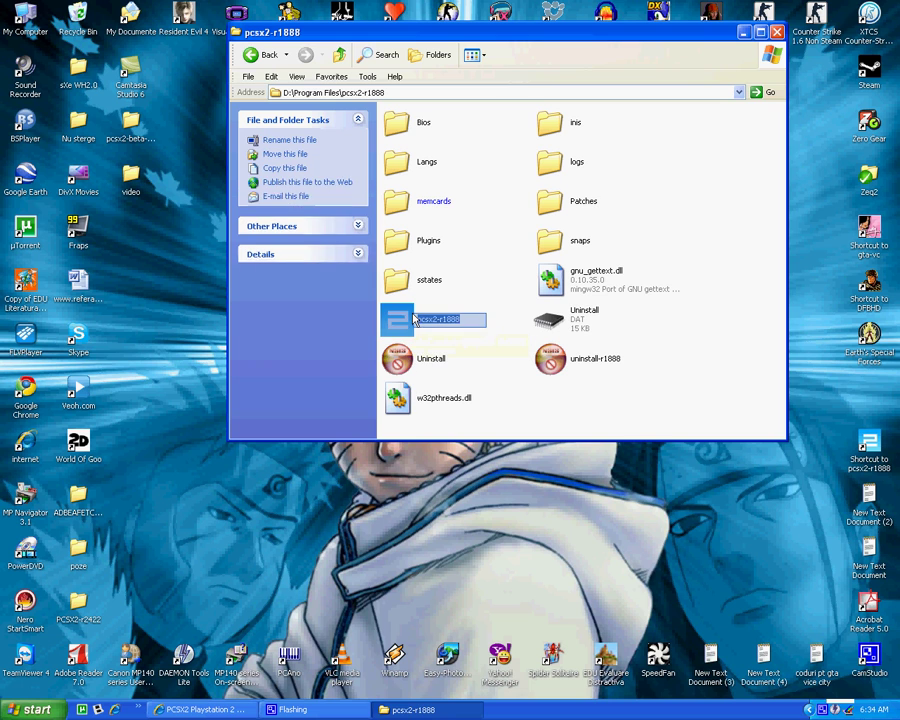
pyautogui.click(720, 212)
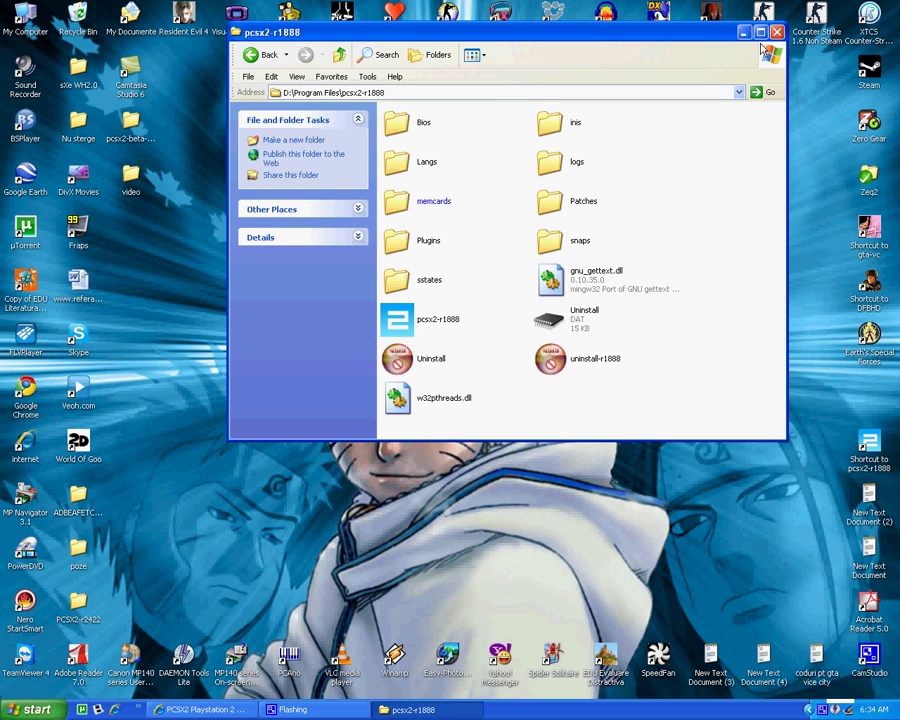
pyautogui.doubleClick(413, 318)
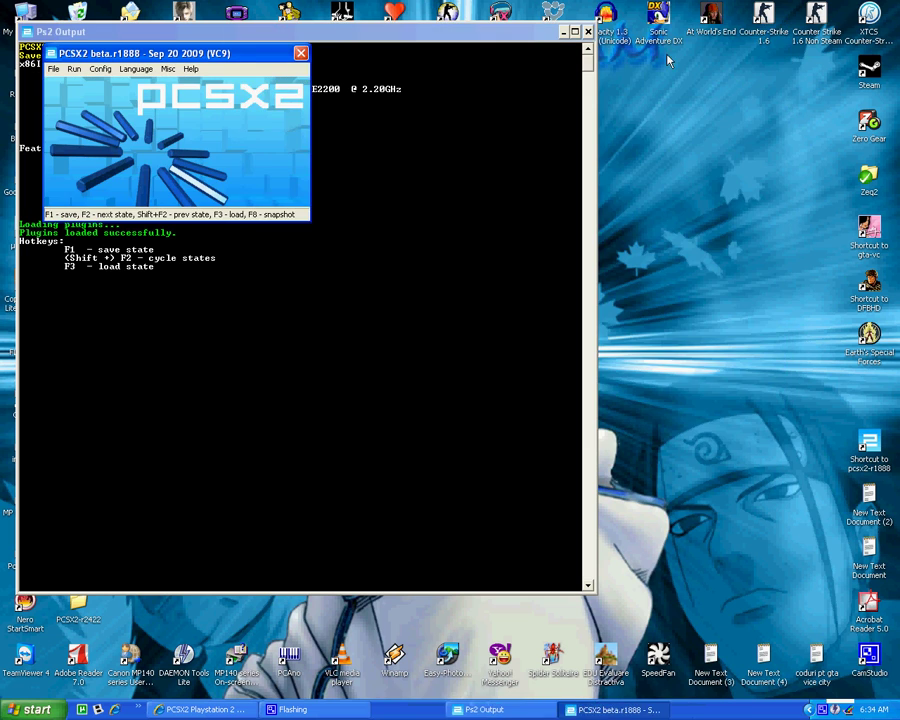
# Step: Open the emulator's plugin configuration and review the first controller's Pad 1 key bindings in the LilyPad settings, accepting them
pyautogui.click(100, 68)
pyautogui.moveTo(130, 68)
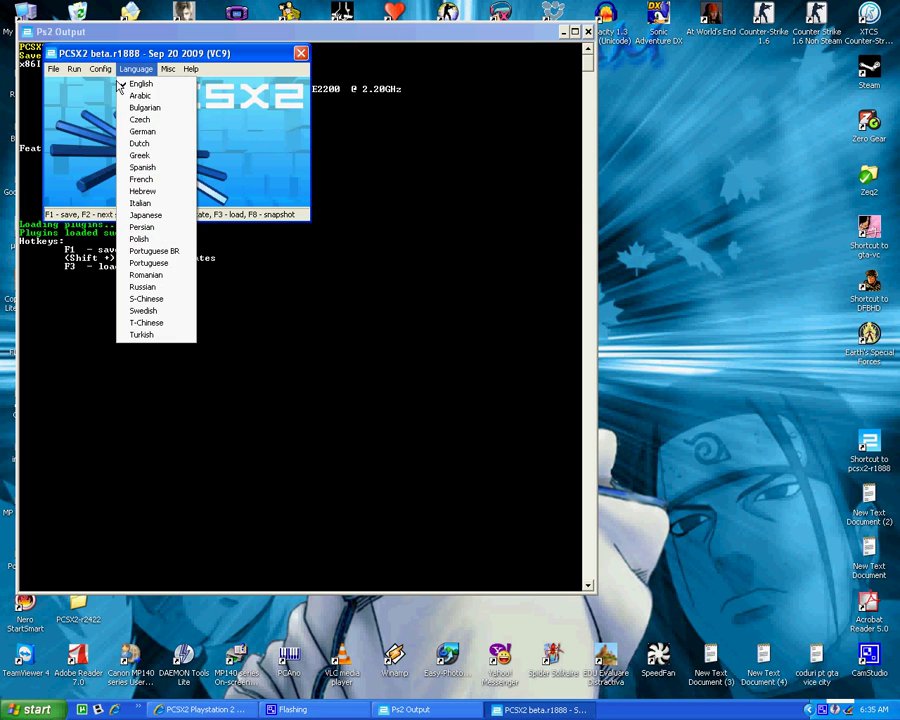
pyautogui.moveTo(100, 68)
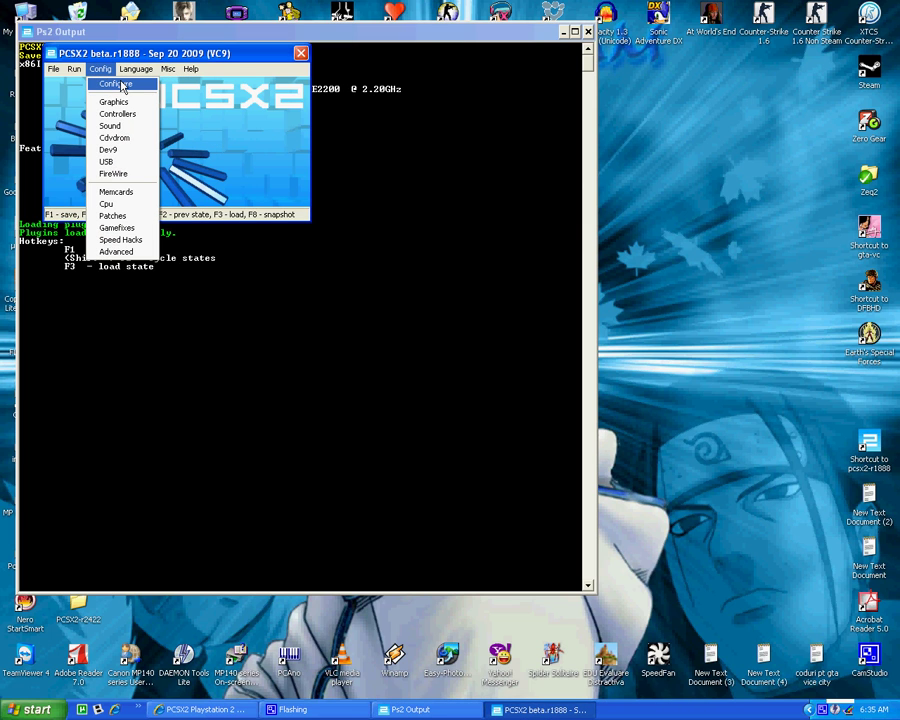
pyautogui.click(121, 86)
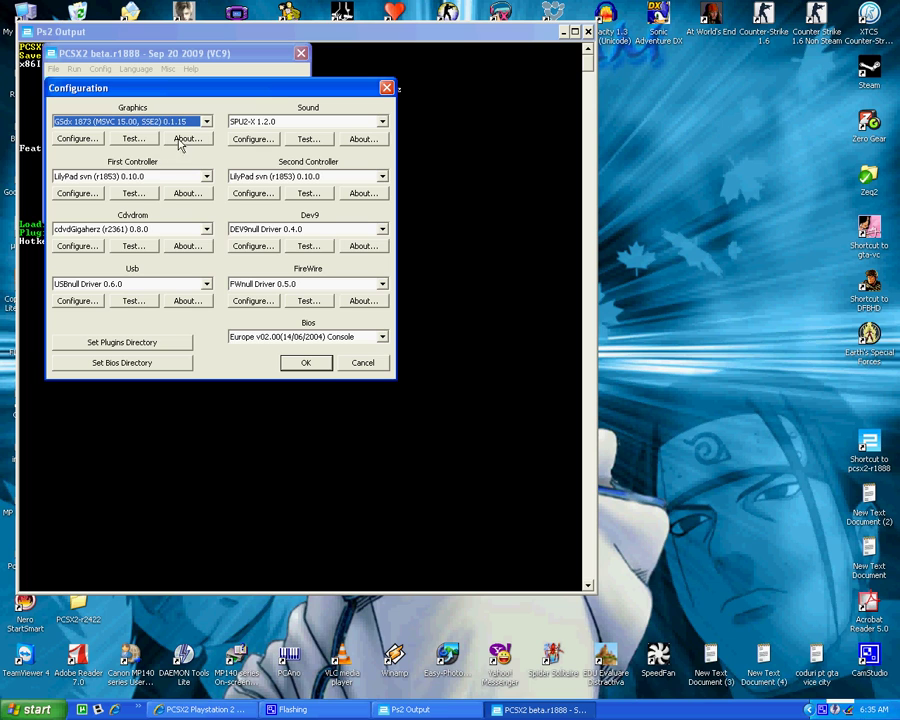
pyautogui.click(84, 194)
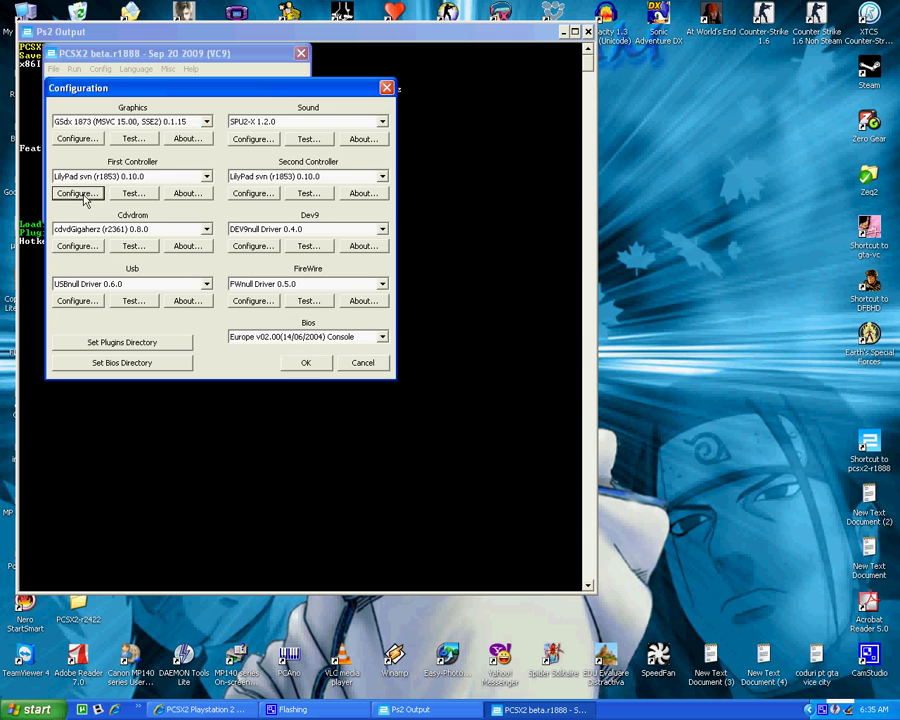
pyautogui.click(114, 121)
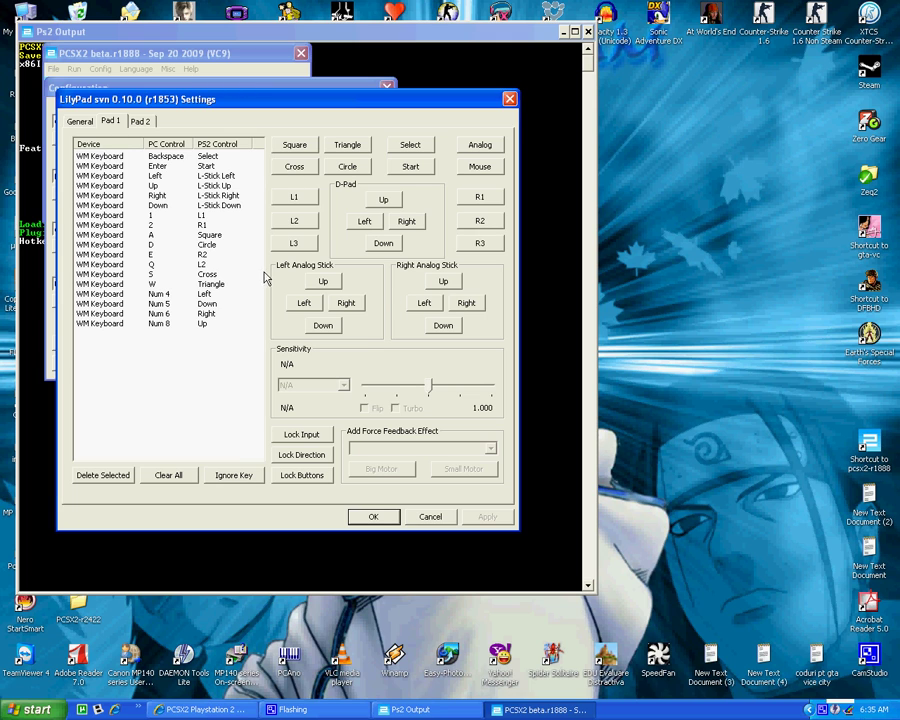
pyautogui.click(374, 517)
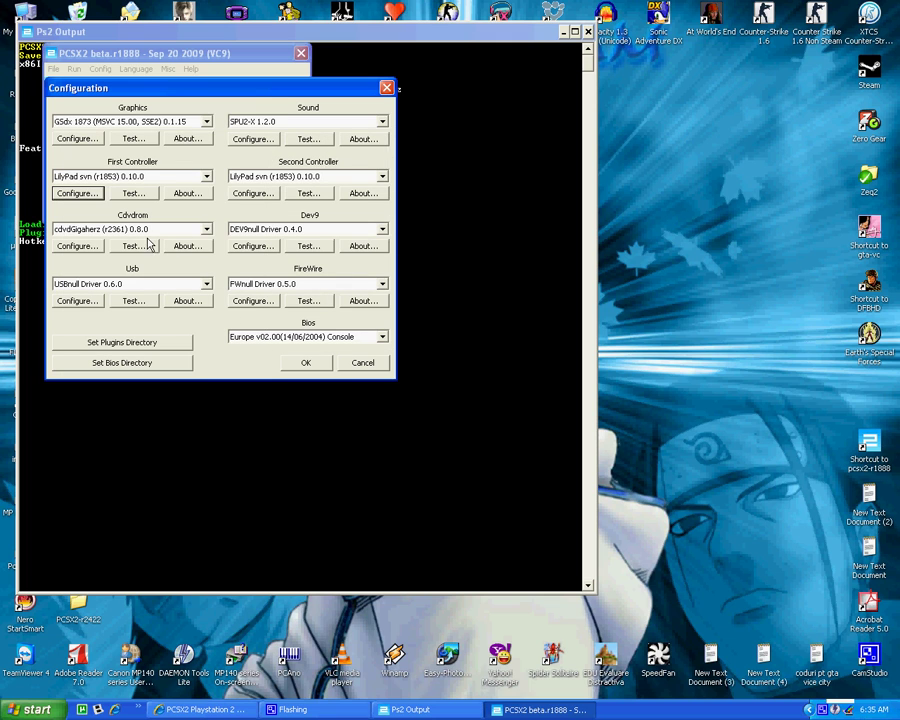
# Step: Use cdvdGigaherz (r2361) 0.8.0 as the Cdvdrom plugin and Europe v02.00(14/06/2004) Console as the BIOS, and accept the configuration
pyautogui.click(88, 231)
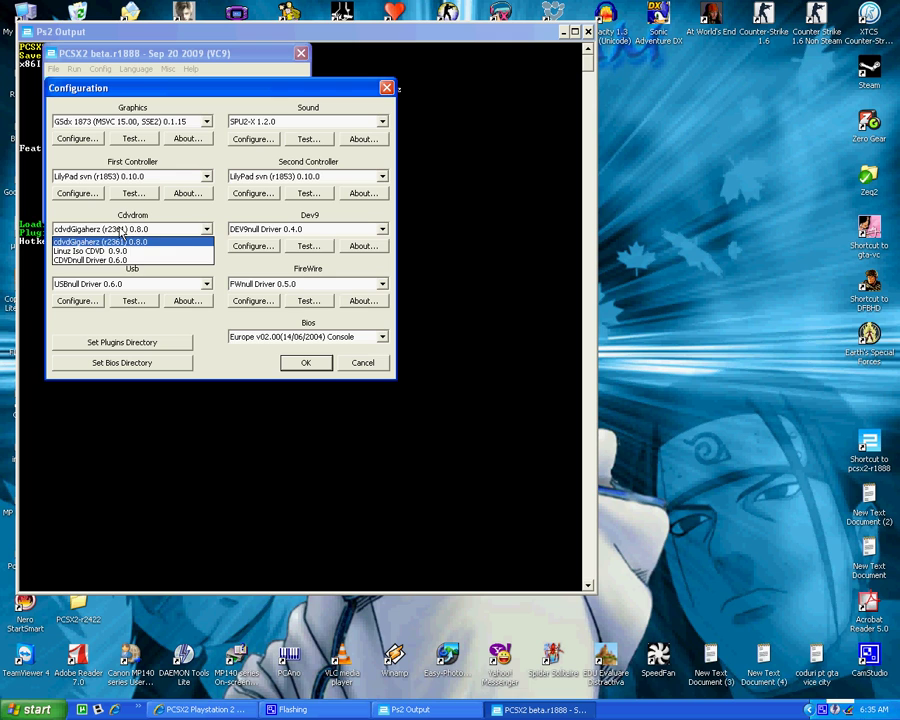
pyautogui.click(120, 231)
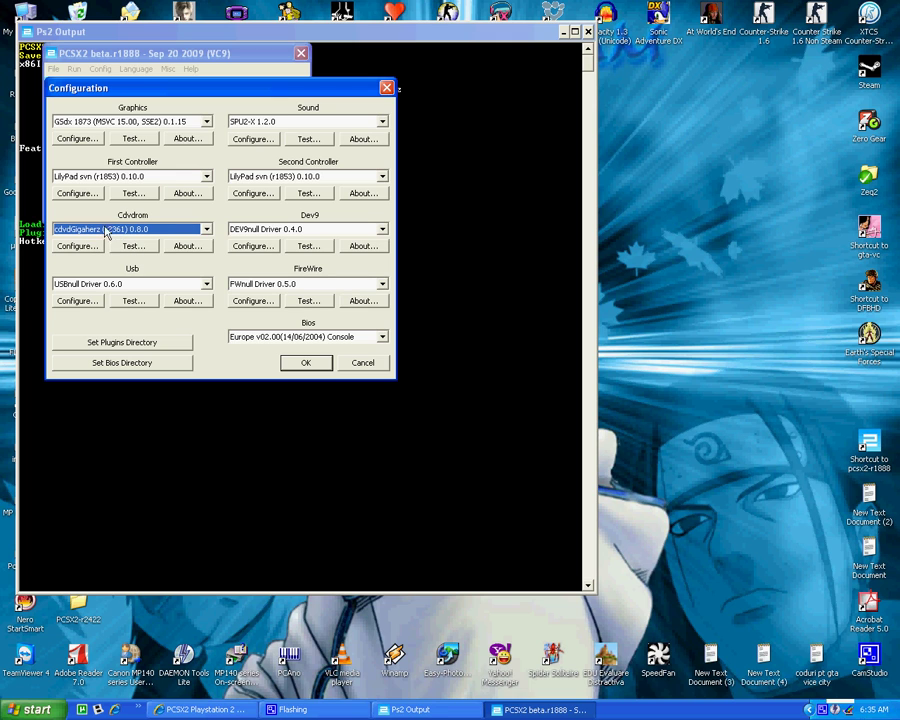
pyautogui.click(305, 337)
pyautogui.click(307, 340)
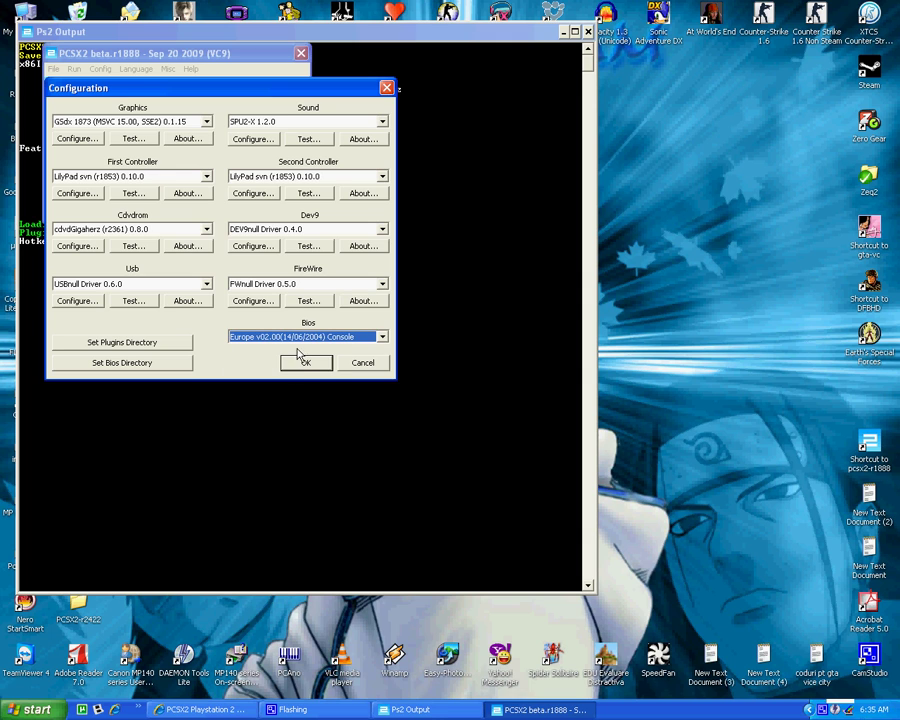
pyautogui.click(302, 364)
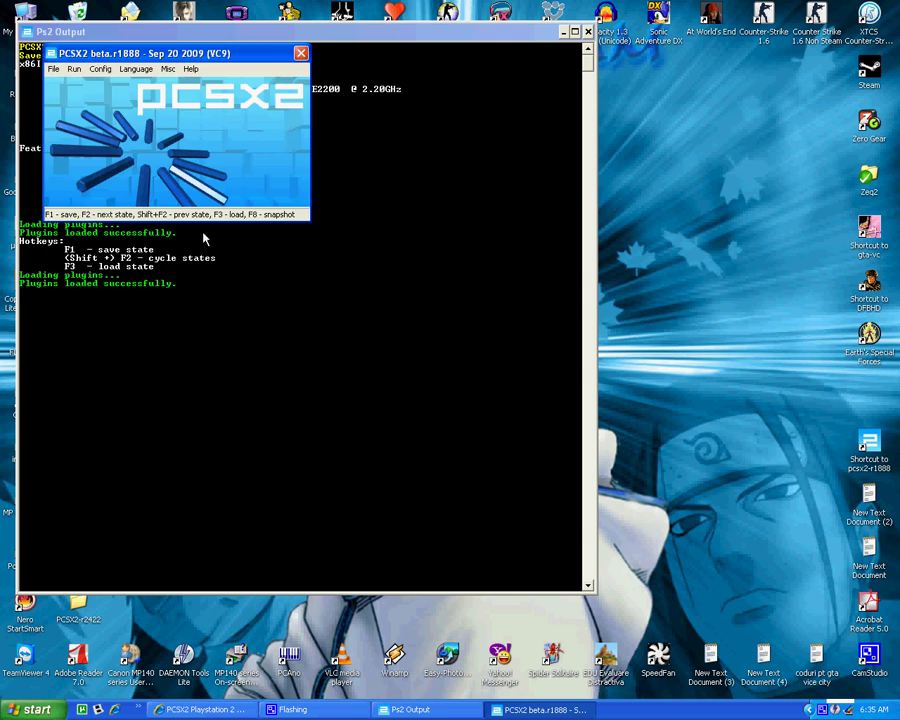
# Step: Review the GSdx9 graphics plugin settings and accept them
pyautogui.click(100, 70)
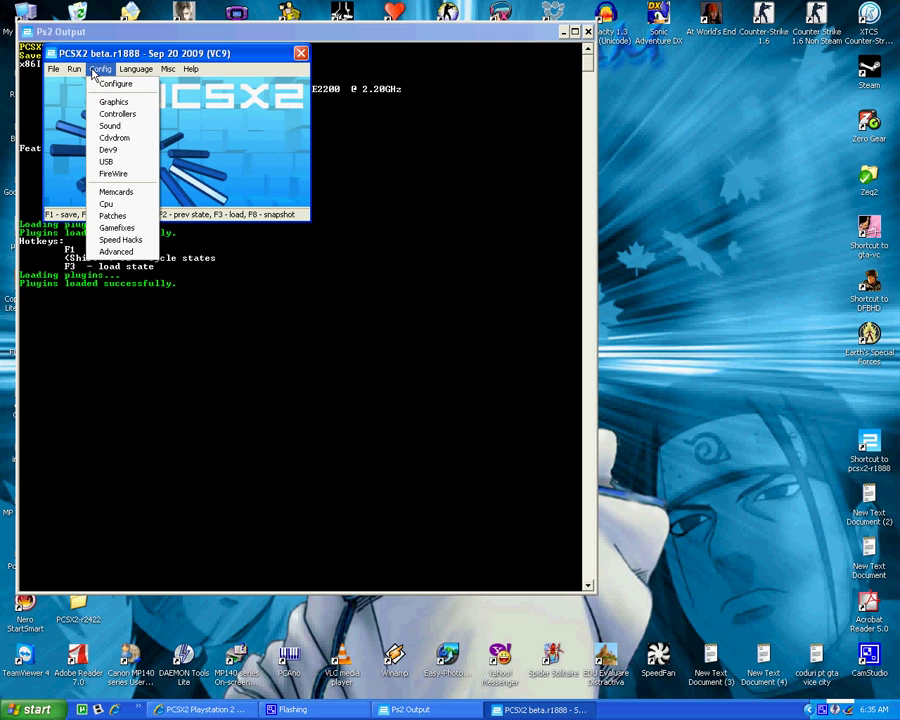
pyautogui.click(114, 102)
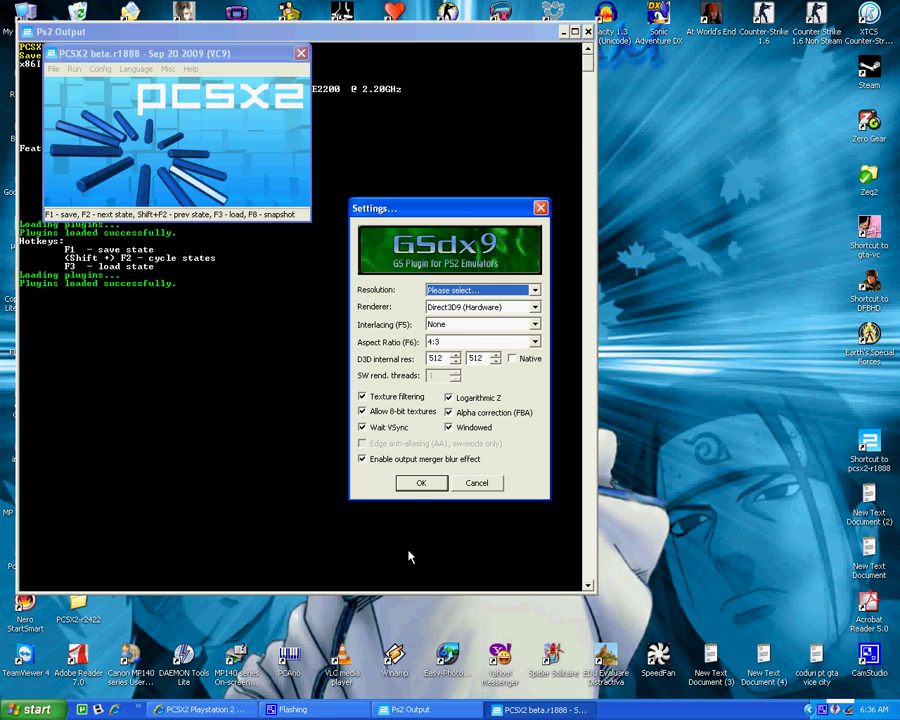
pyautogui.click(421, 485)
# Step: Check the Pad 1 key bindings in the controller plugin settings and accept them
pyautogui.click(100, 68)
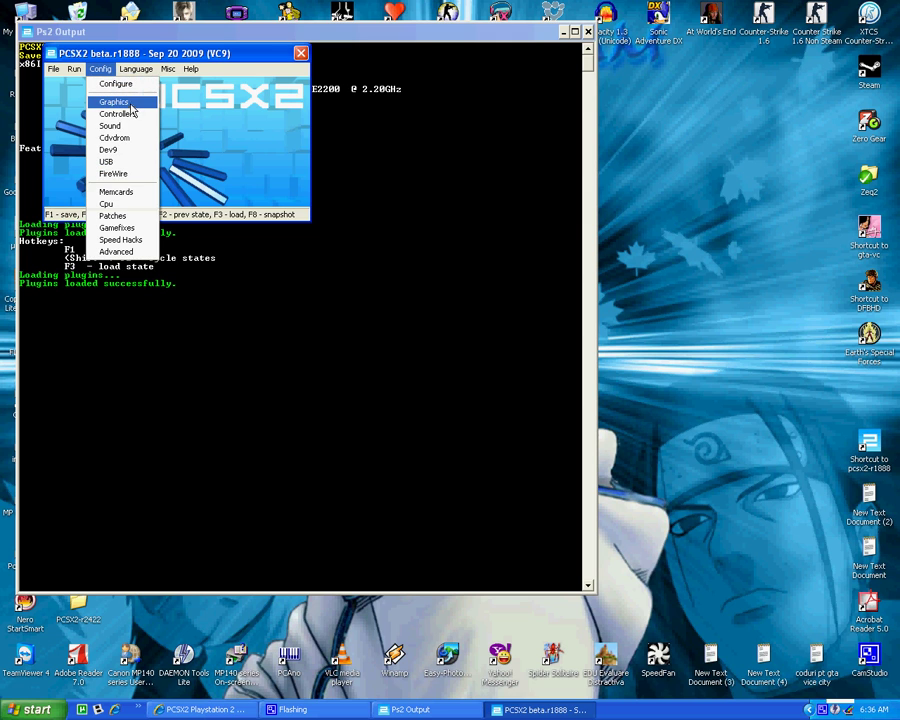
pyautogui.click(132, 116)
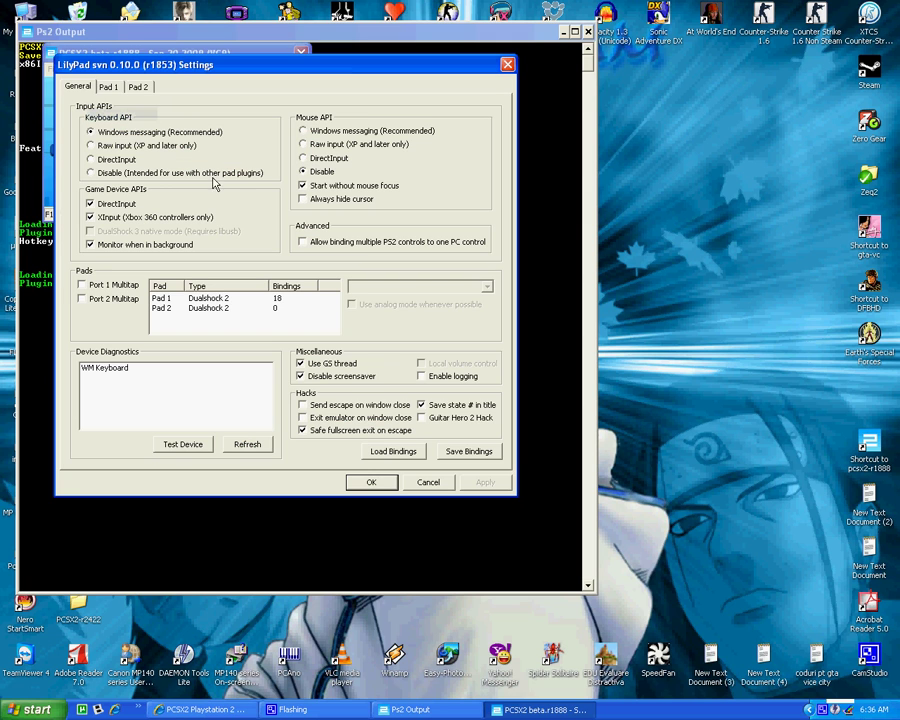
pyautogui.click(108, 87)
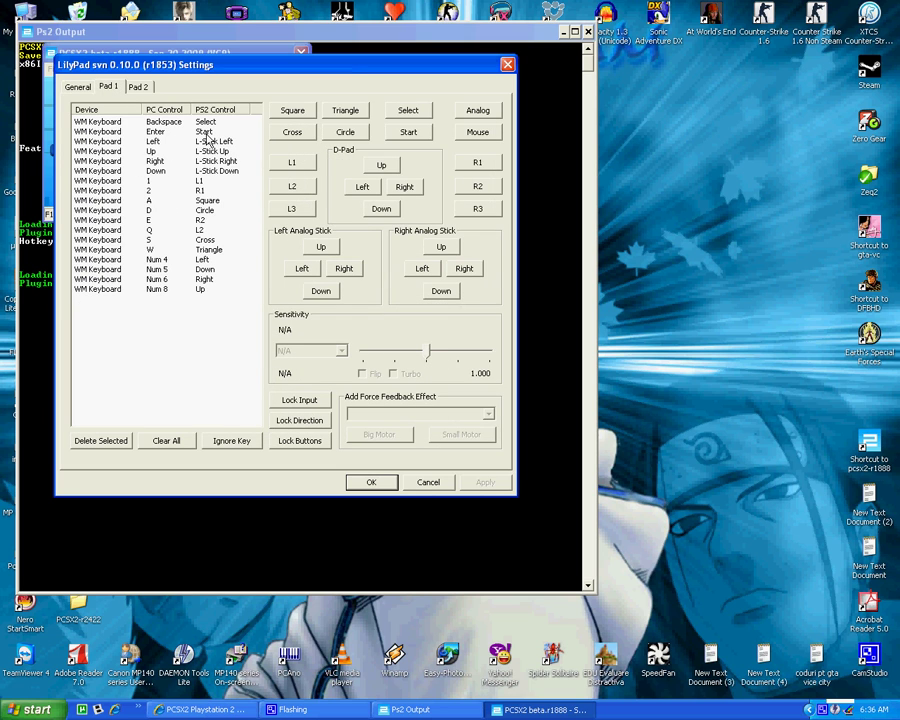
pyautogui.click(371, 483)
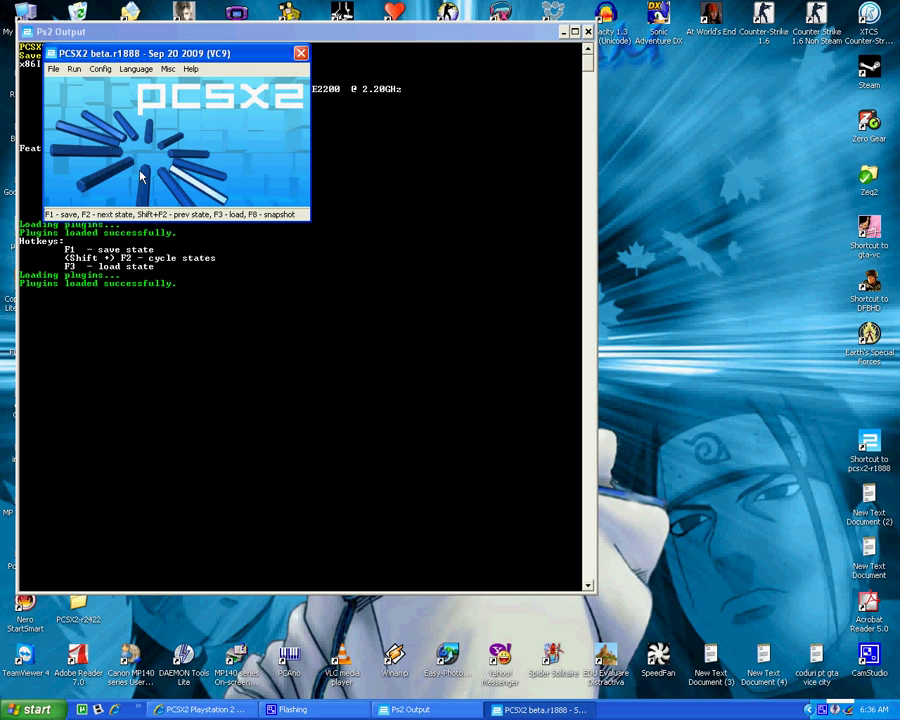
# Step: In the SPU2-X sound settings, use 1 - Linear (recommended) interpolation and the 2 - DirectSound (nice) output module
pyautogui.click(96, 69)
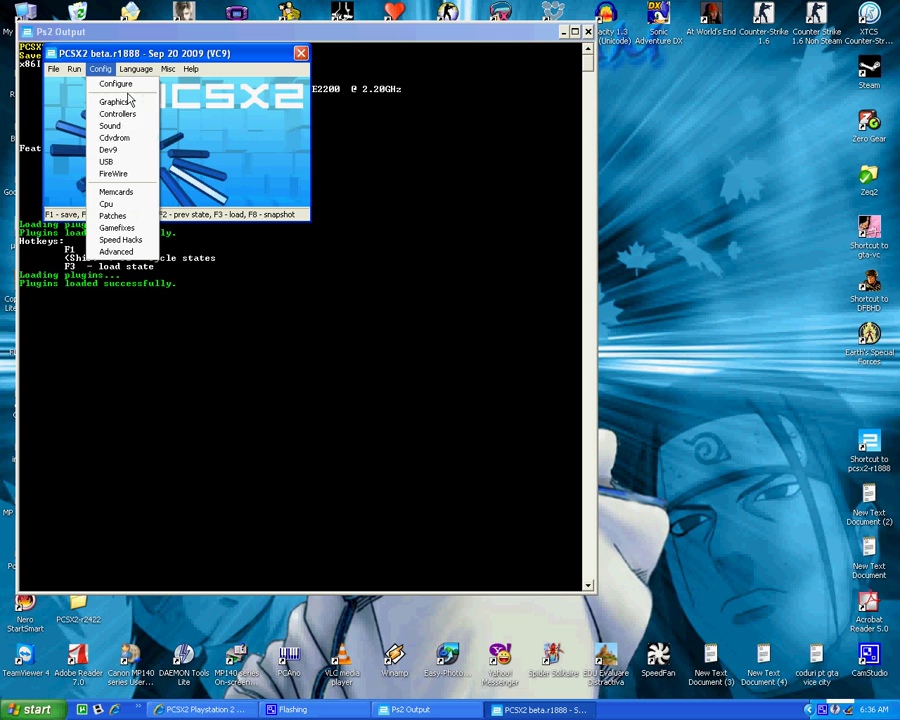
pyautogui.click(110, 126)
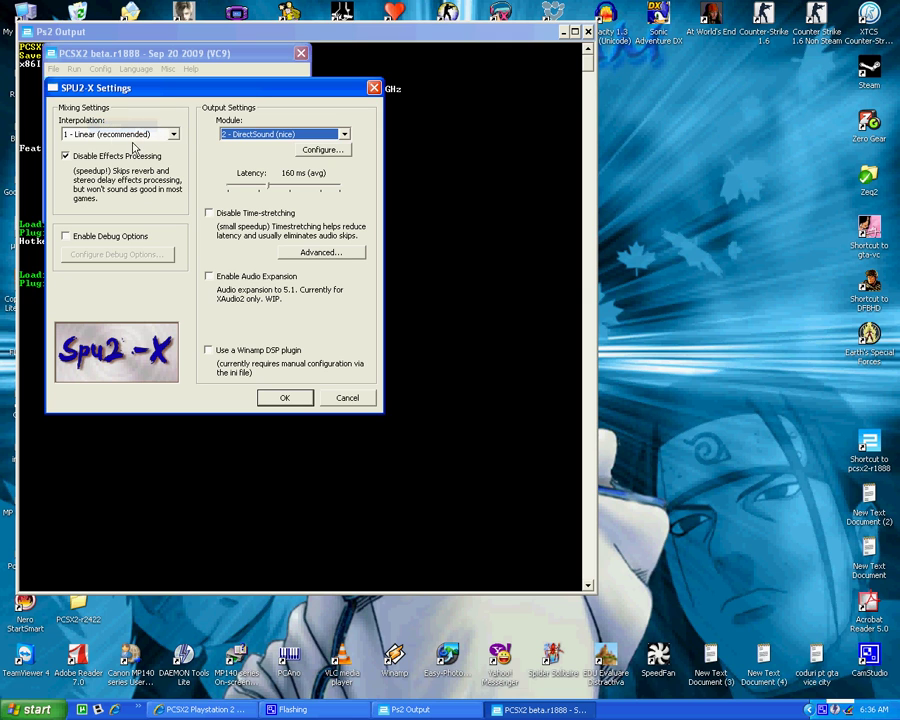
pyautogui.click(112, 135)
pyautogui.click(110, 156)
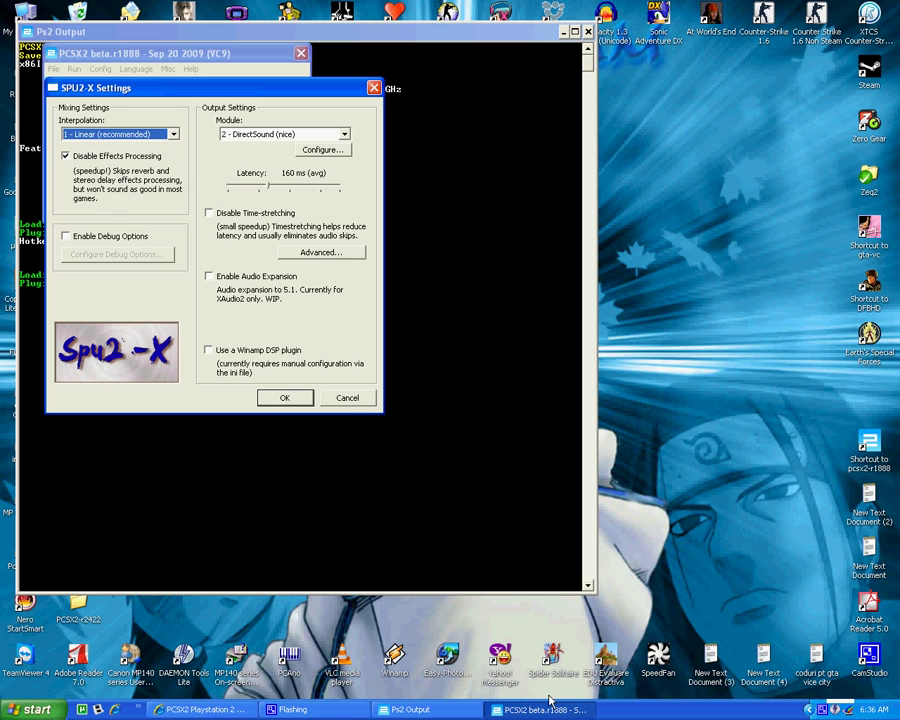
pyautogui.click(277, 136)
pyautogui.click(277, 136)
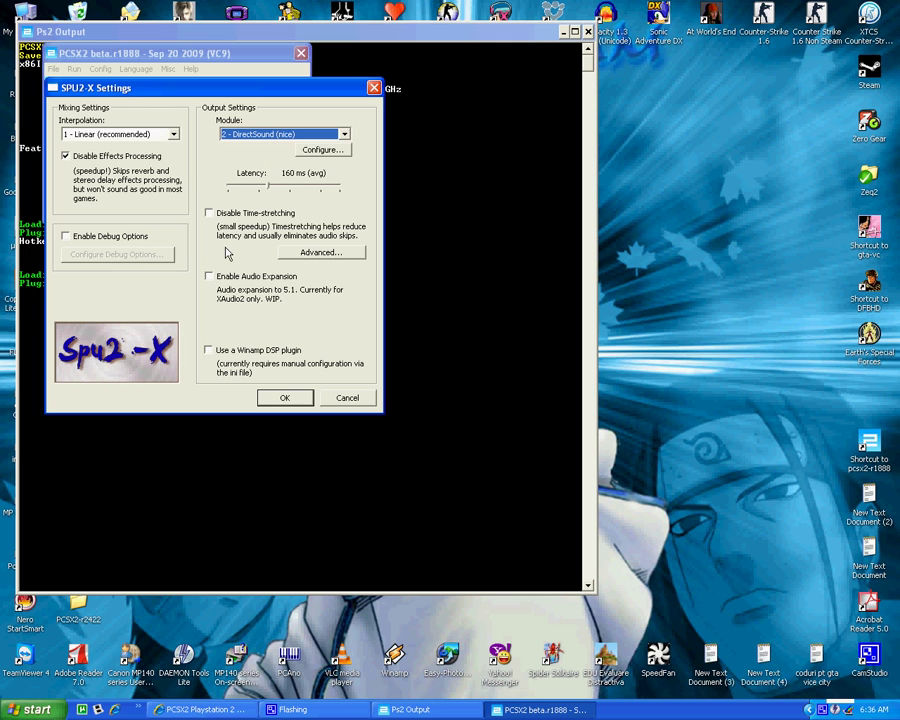
# Step: Review the advanced Soundtouch time-stretching options, accept them, and confirm the SPU2-X sound settings
pyautogui.click(318, 252)
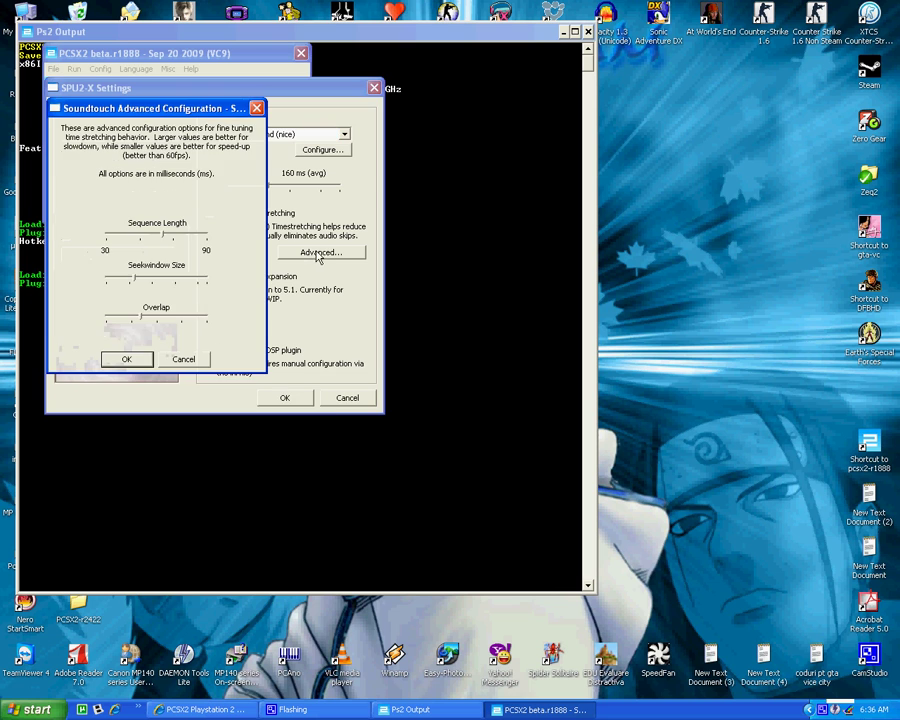
pyautogui.click(125, 360)
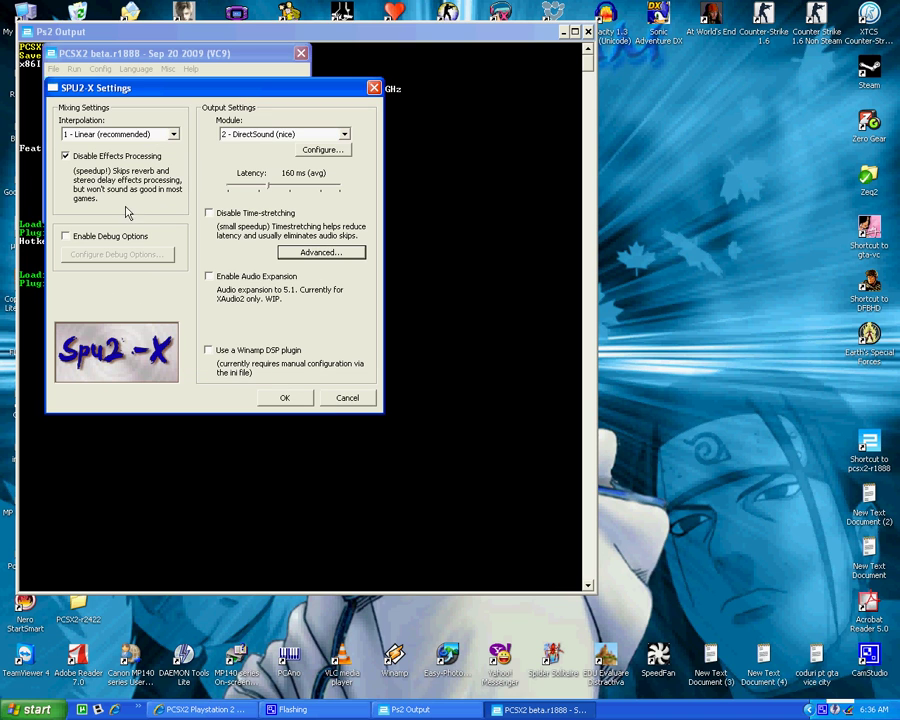
pyautogui.click(284, 397)
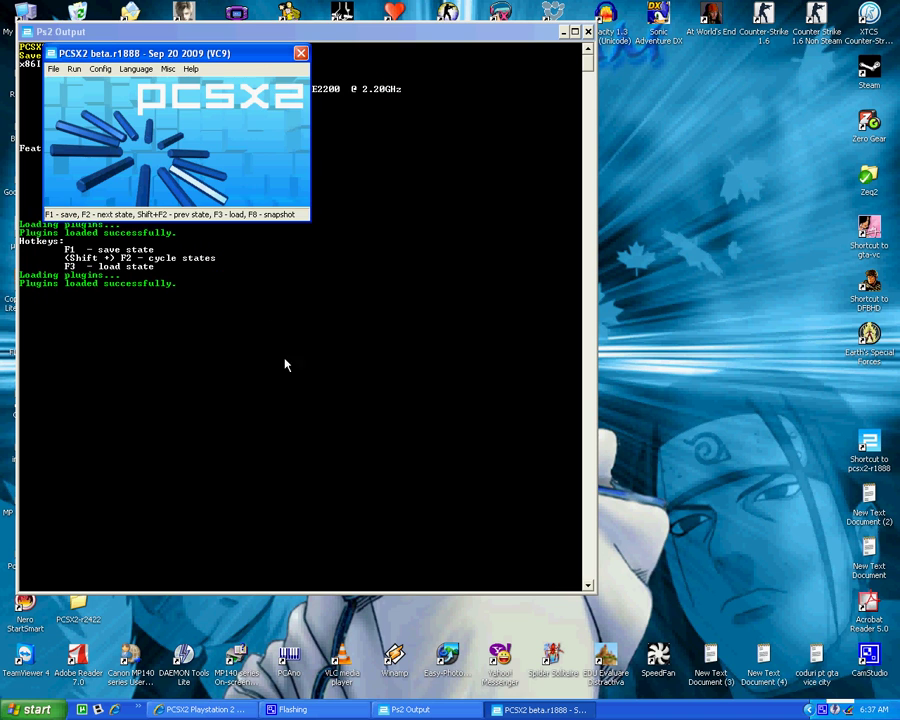
# Step: Set the source drive of the cdvdGigaherz CD/DVD plugin to F: and confirm the setting
pyautogui.click(100, 68)
pyautogui.click(135, 141)
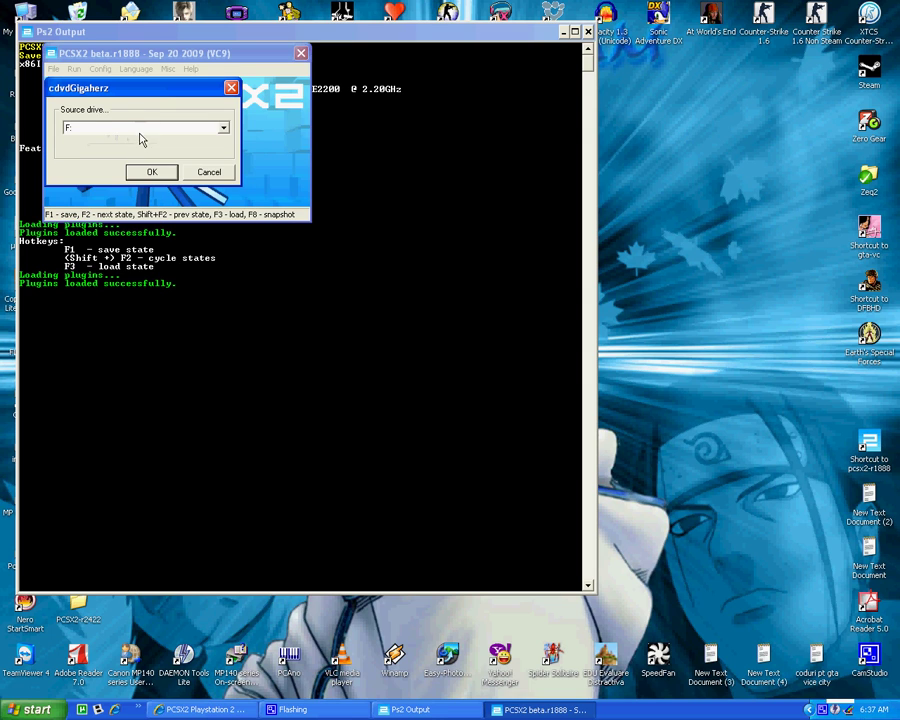
pyautogui.click(110, 129)
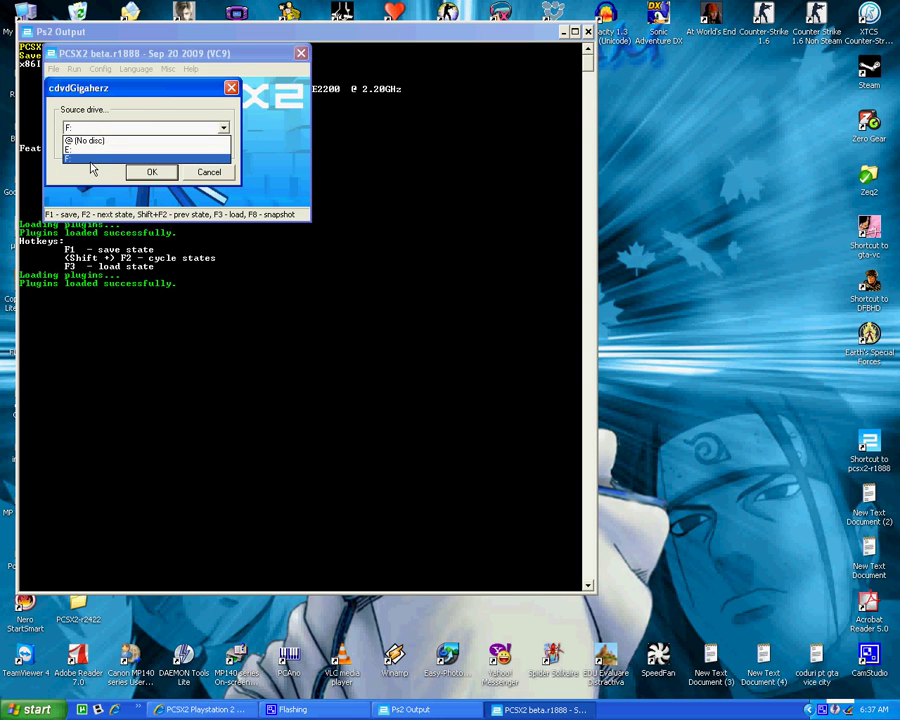
pyautogui.click(91, 161)
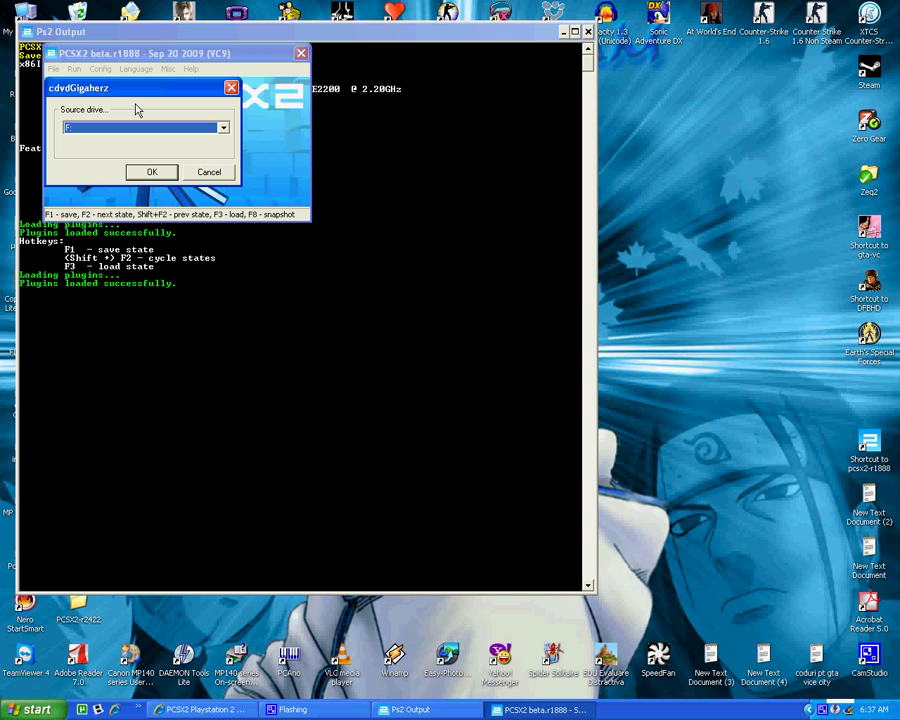
pyautogui.click(163, 173)
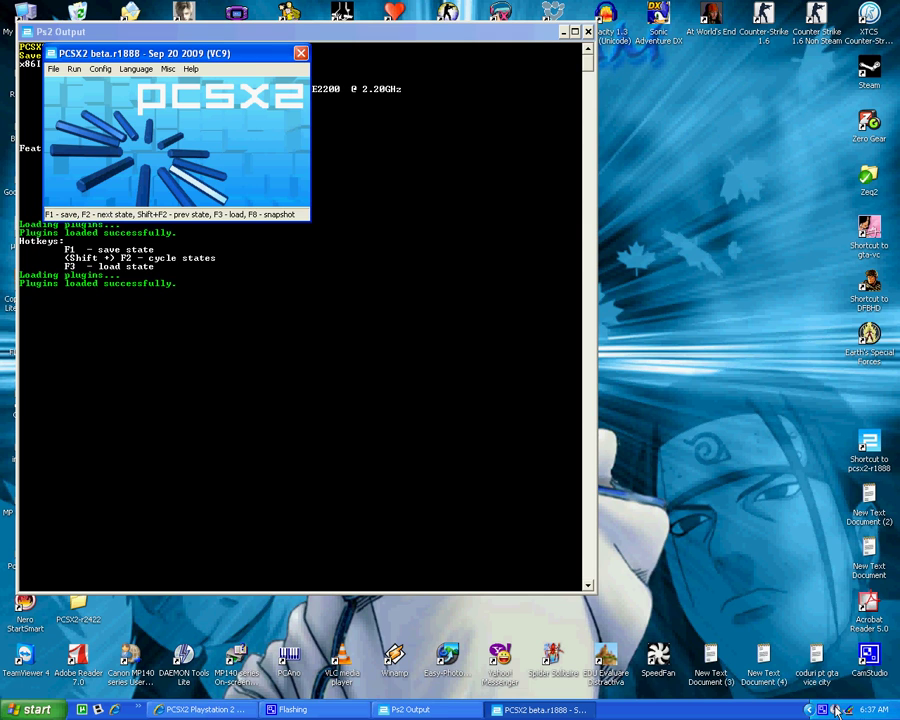
# Step: Mount the dc1 image from the DC1 folder on the DAEMON Tools virtual drive F:
pyautogui.rightClick(836, 708)
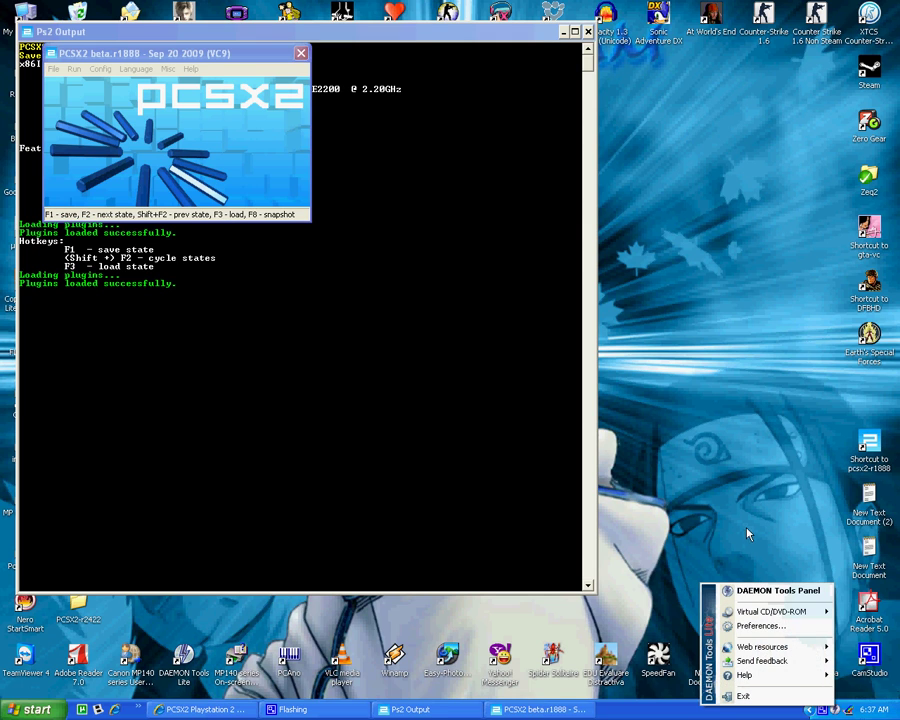
pyautogui.moveTo(773, 610)
pyautogui.moveTo(670, 611)
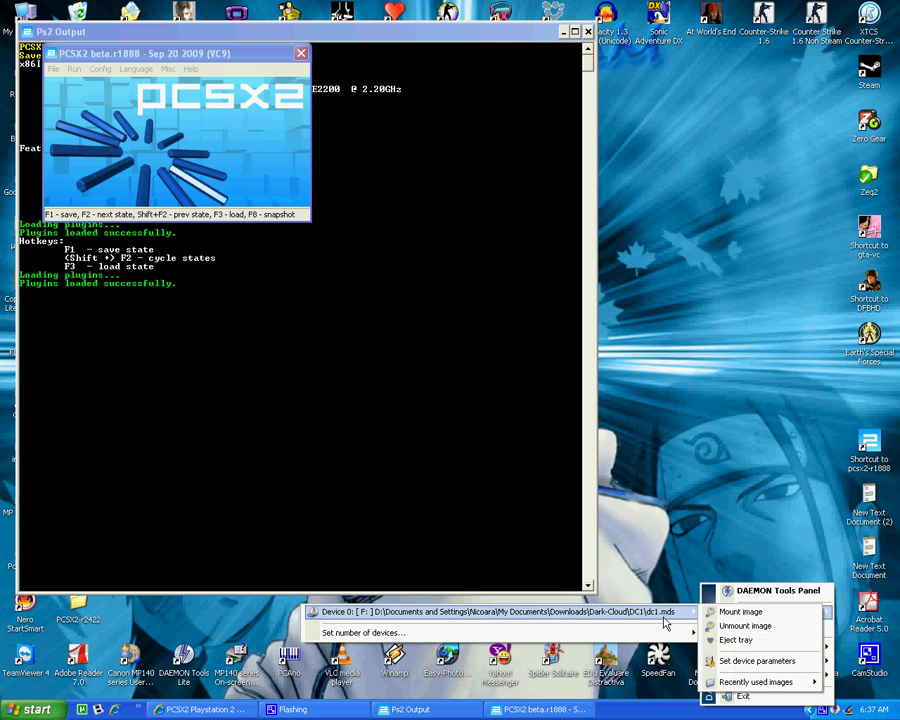
pyautogui.click(716, 622)
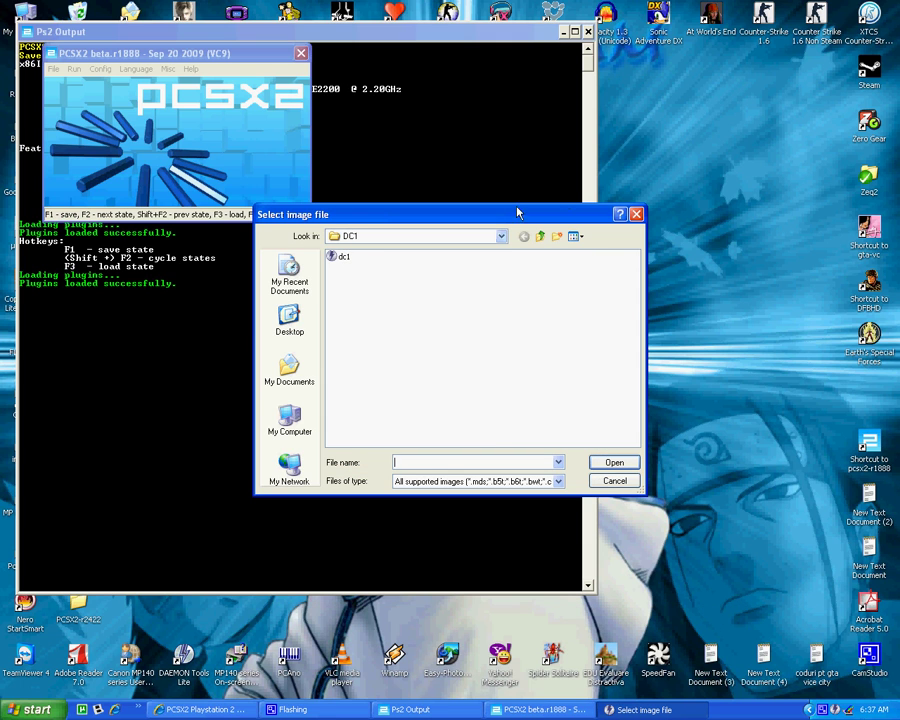
pyautogui.click(338, 256)
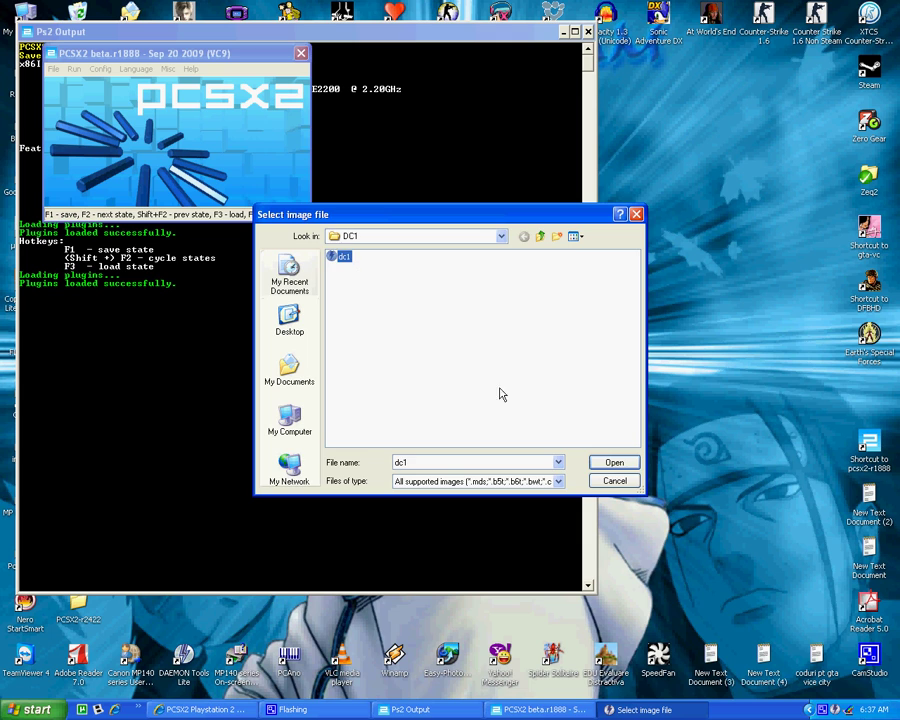
pyautogui.click(612, 462)
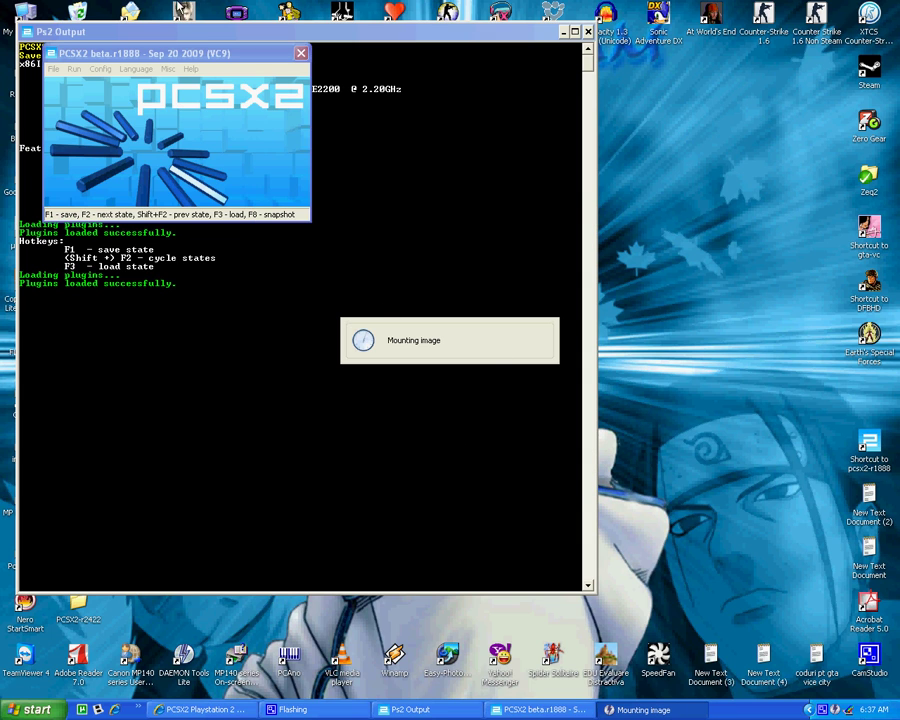
# Step: Check the CD/DVD plugin's source drive in PCSX2 again and accept it
pyautogui.click(100, 68)
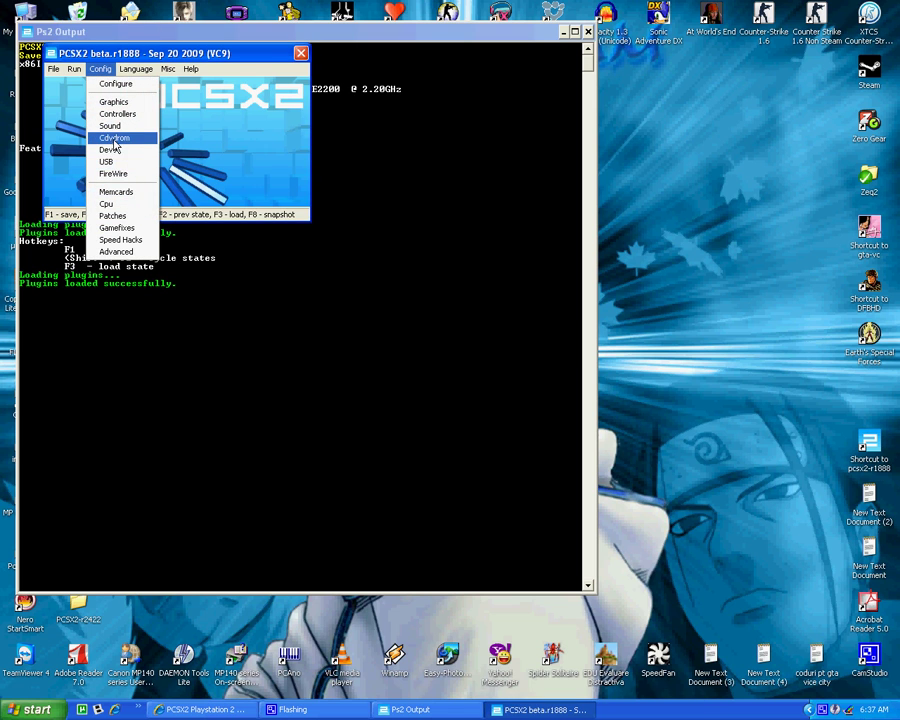
pyautogui.click(114, 138)
pyautogui.click(141, 175)
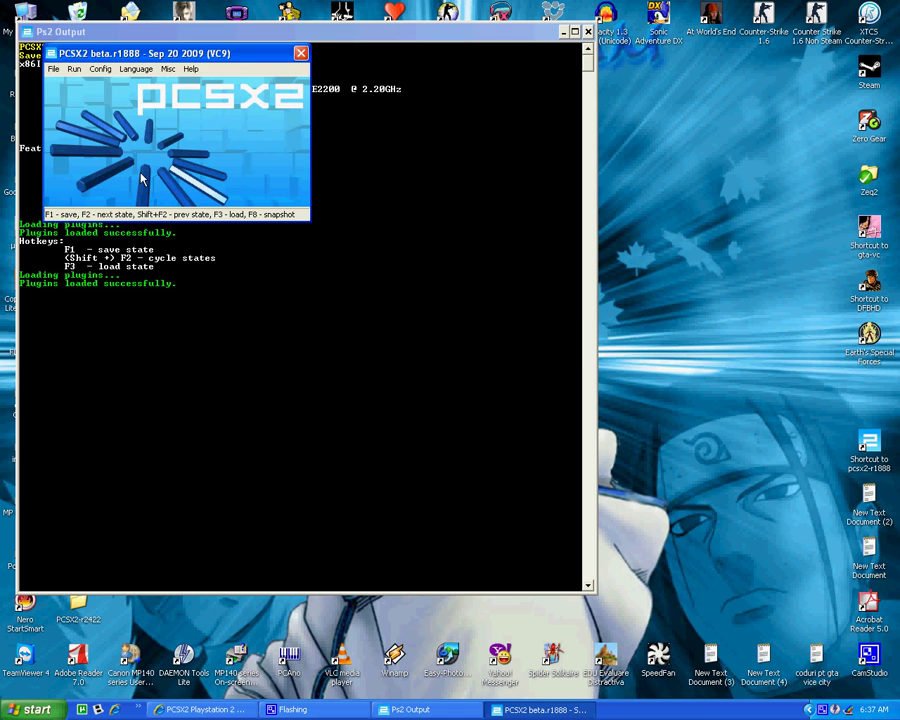
# Step: Review the CPU recompiler and frame limiting settings, including the custom FPS limit and frame skipping values, and accept them
pyautogui.click(100, 68)
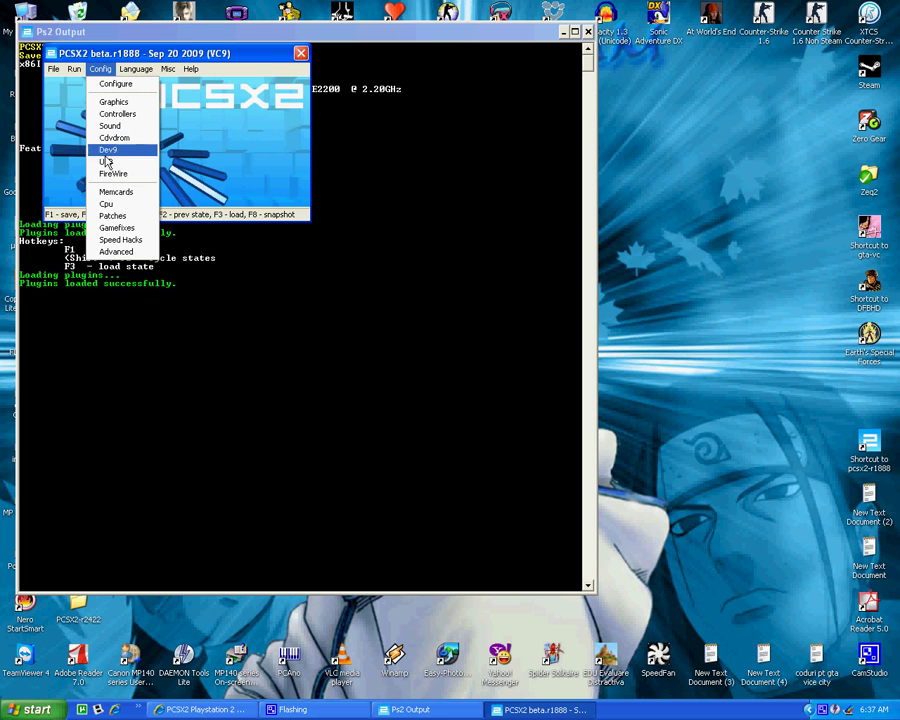
pyautogui.click(118, 205)
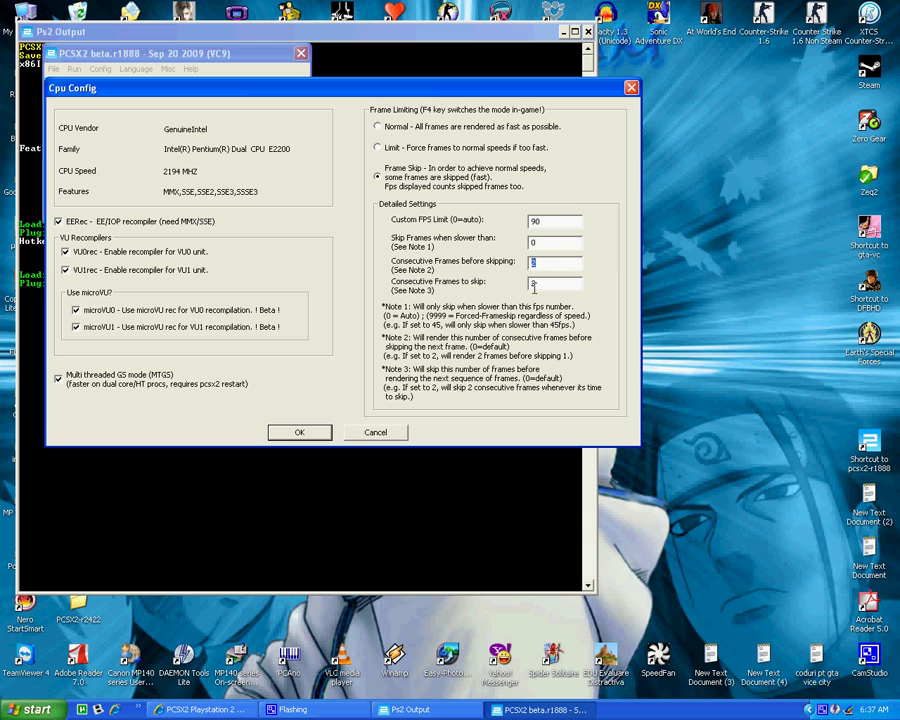
pyautogui.press('Tab')
pyautogui.doubleClick(533, 221)
pyautogui.click(294, 436)
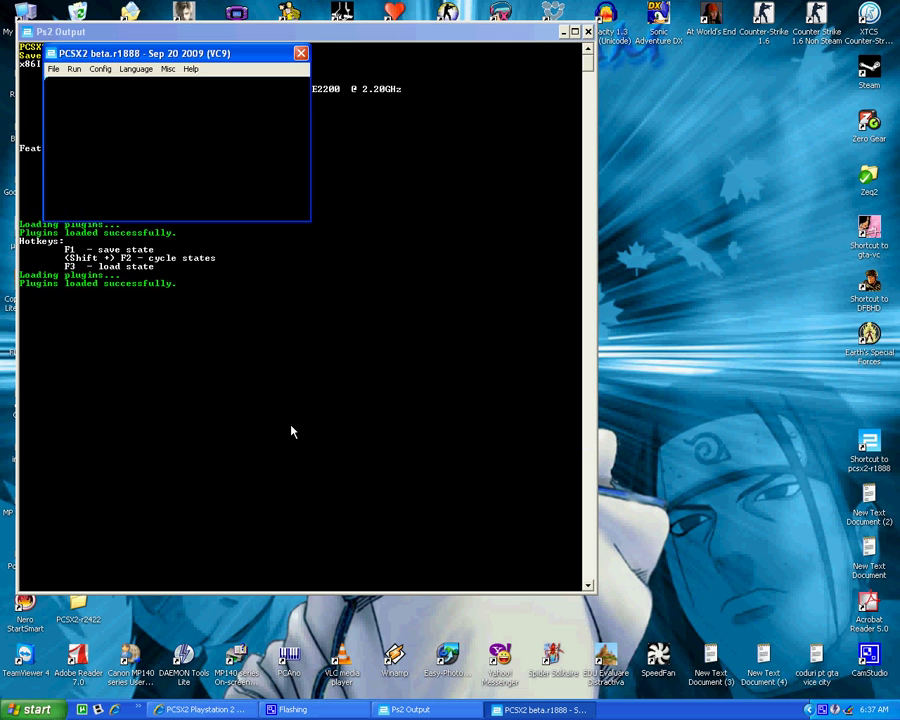
# Step: Review the special fixes for individual games in the Gamefixes settings and accept them
pyautogui.click(100, 69)
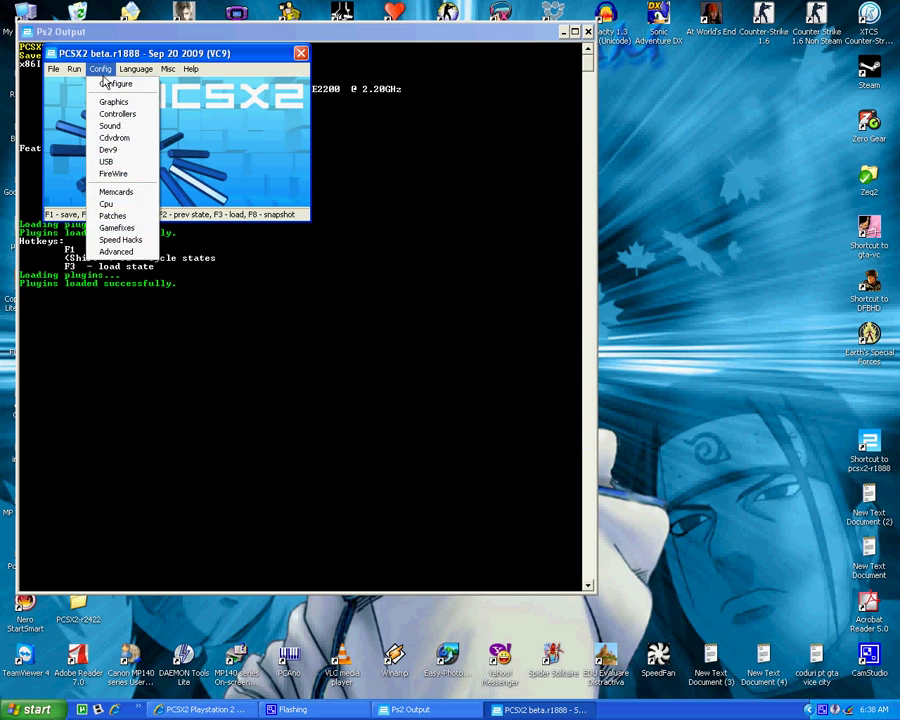
pyautogui.click(116, 228)
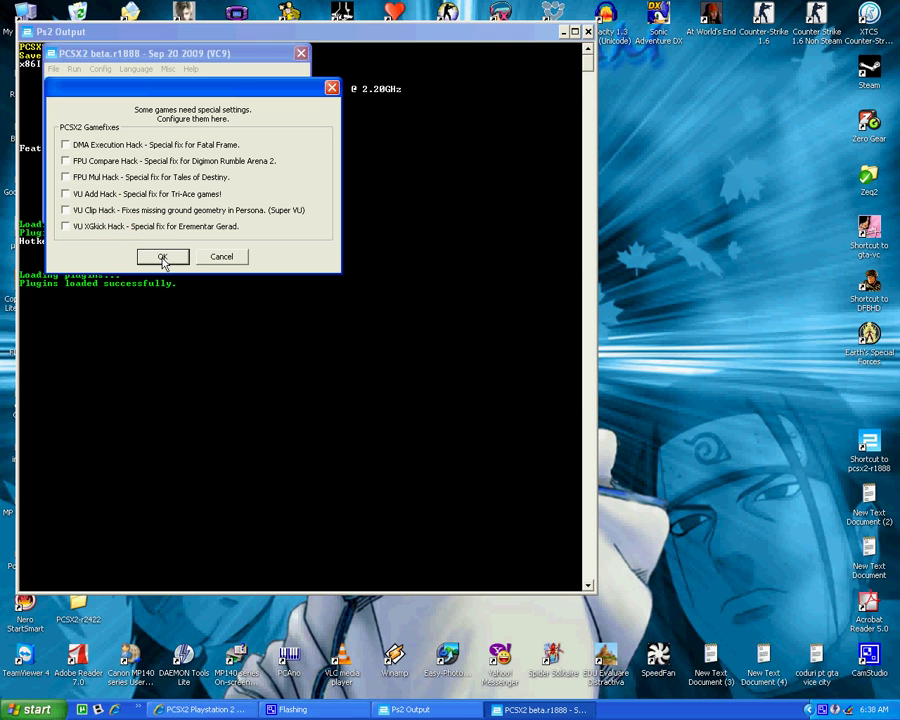
pyautogui.click(162, 257)
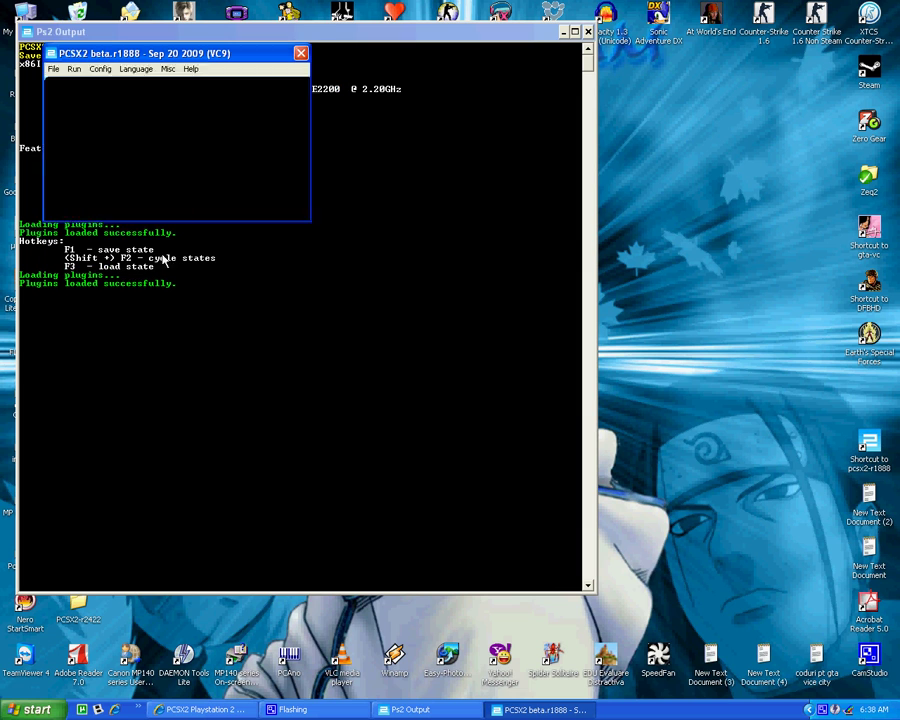
# Step: Review the EmotionEngine and Vector Unit options in the Speed Hacks settings and accept them
pyautogui.click(100, 69)
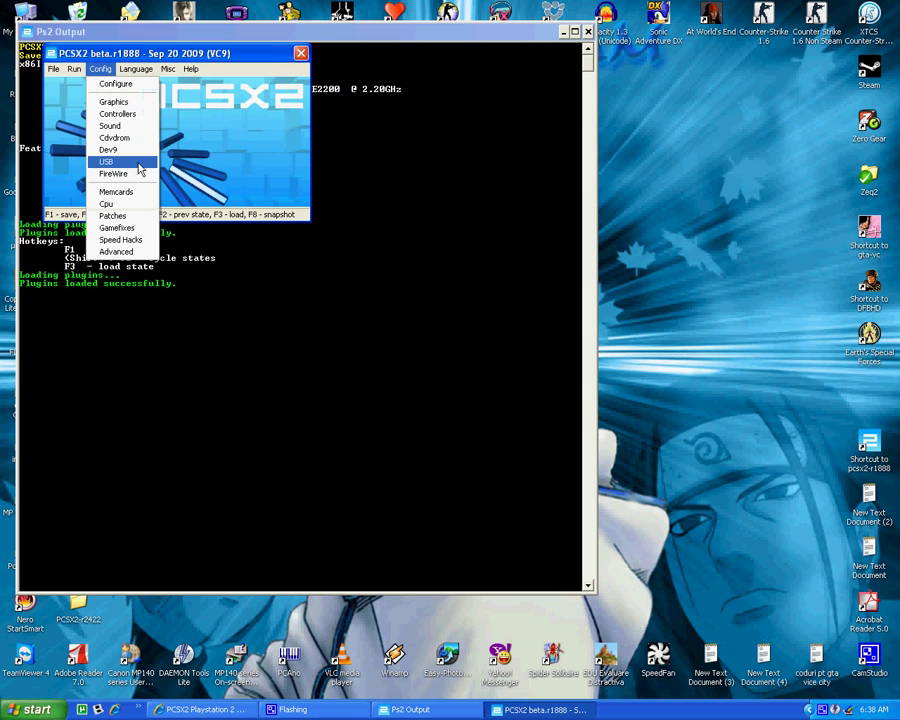
pyautogui.click(122, 240)
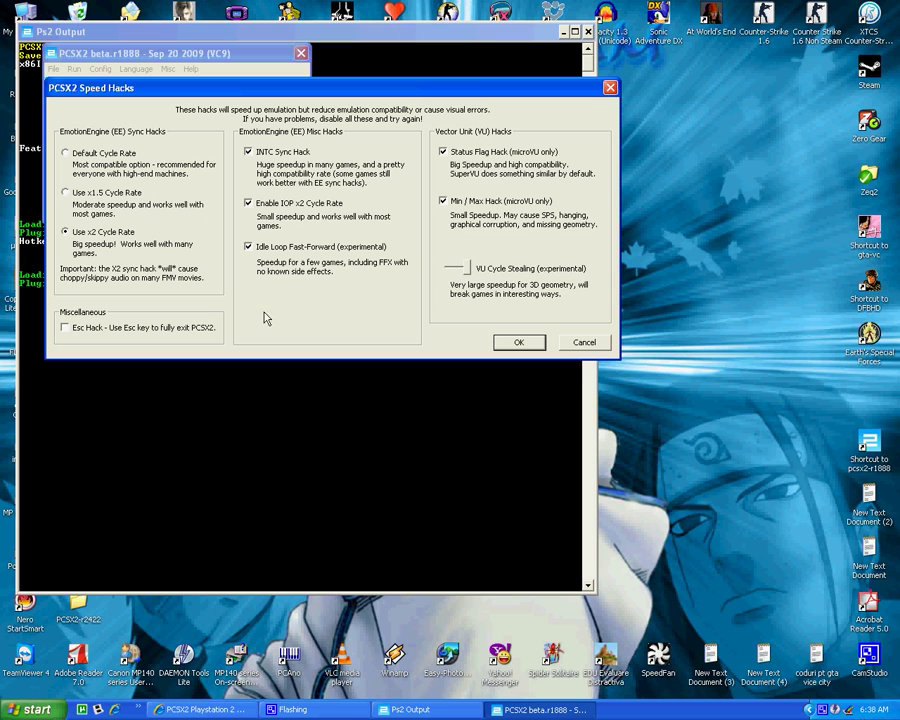
pyautogui.press('Return')
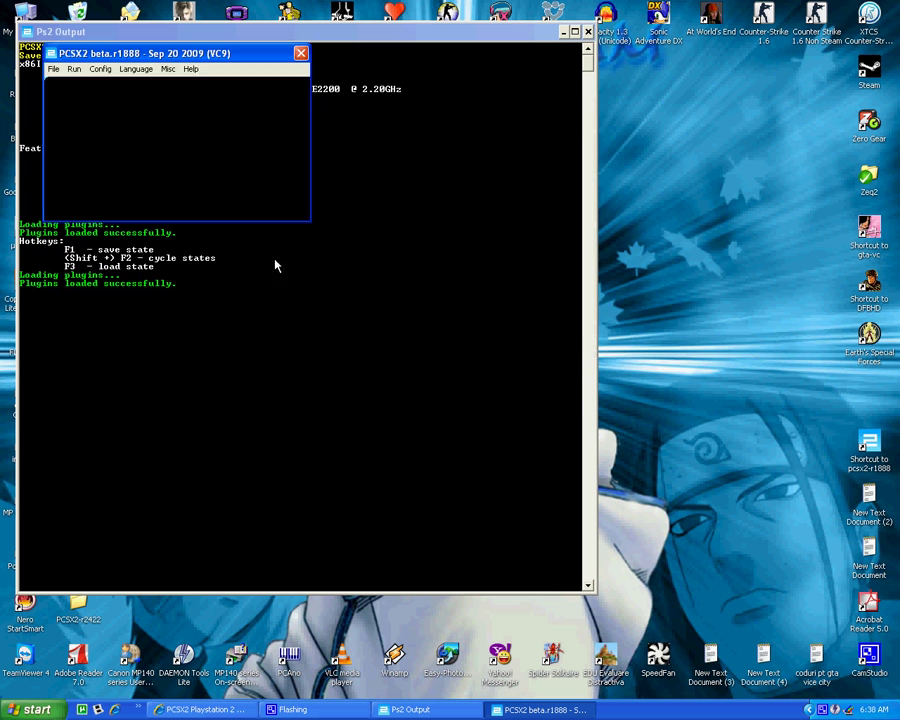
# Step: Review the round and clamp modes for the EE and VU recompilers in the advanced options and accept them
pyautogui.click(100, 68)
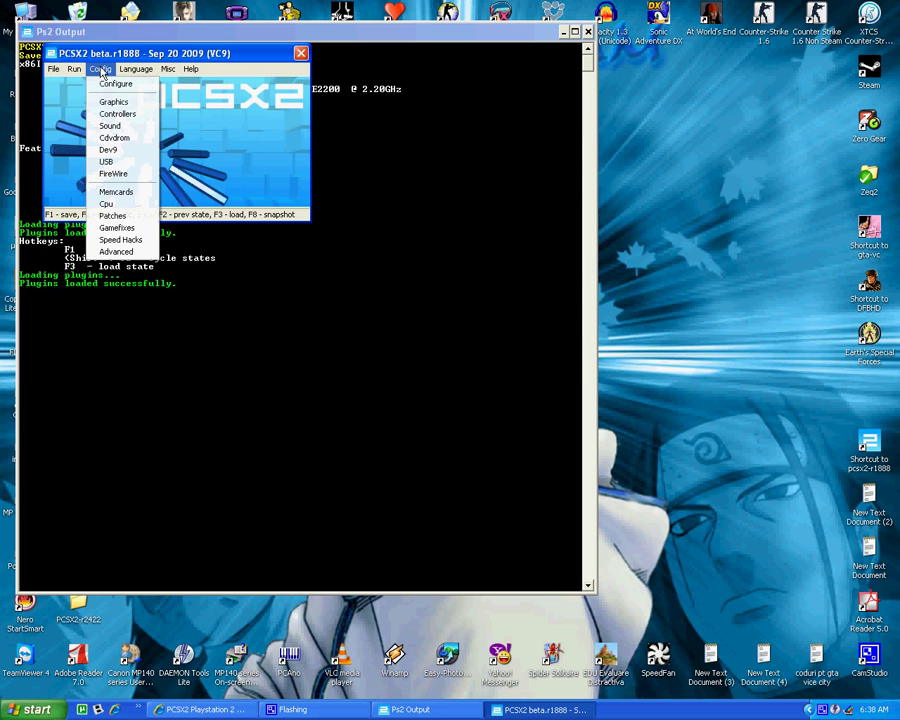
pyautogui.click(117, 251)
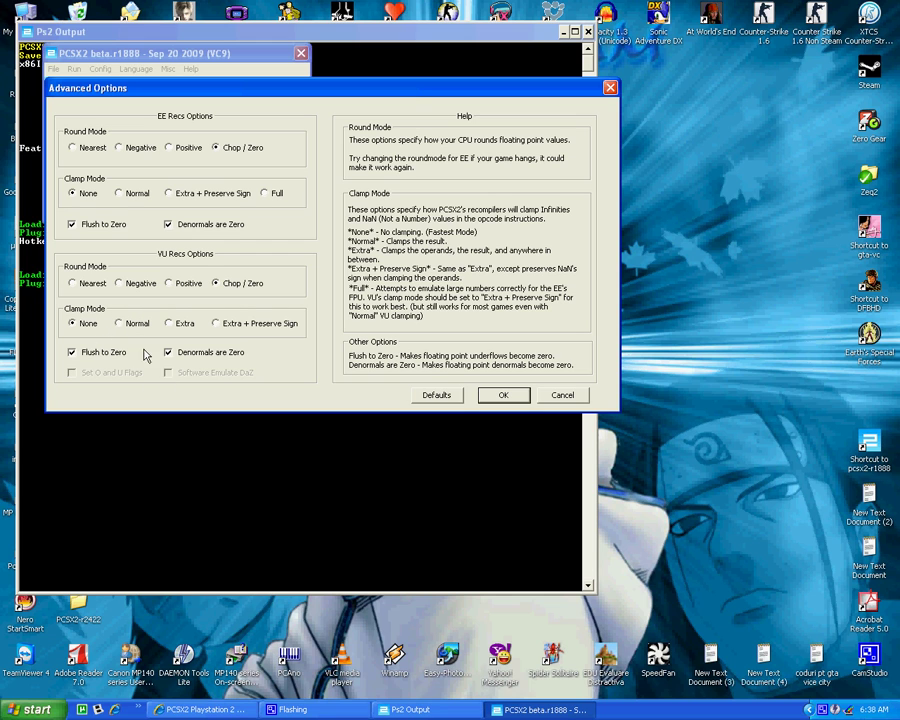
pyautogui.click(503, 396)
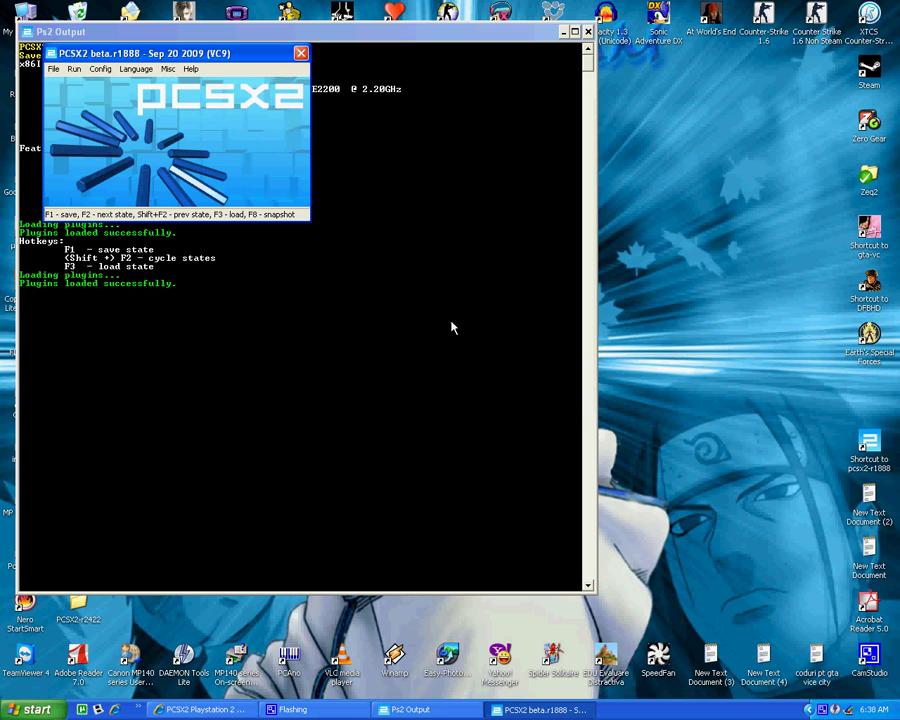
# Step: Run the game from the mounted CD/DVD and choose English as its language
pyautogui.click(100, 69)
pyautogui.moveTo(54, 71)
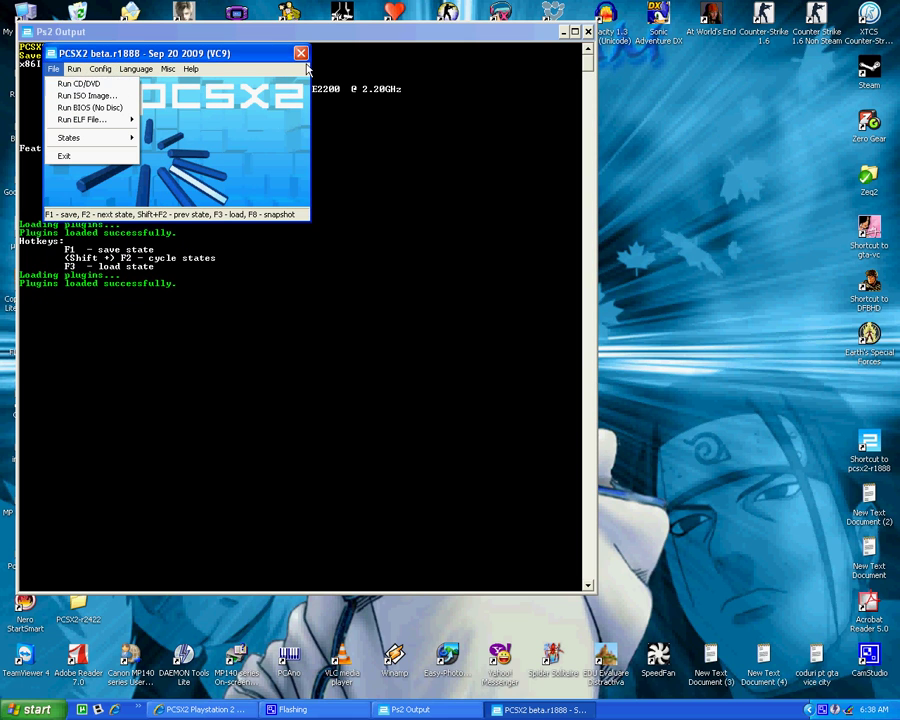
pyautogui.moveTo(96, 70)
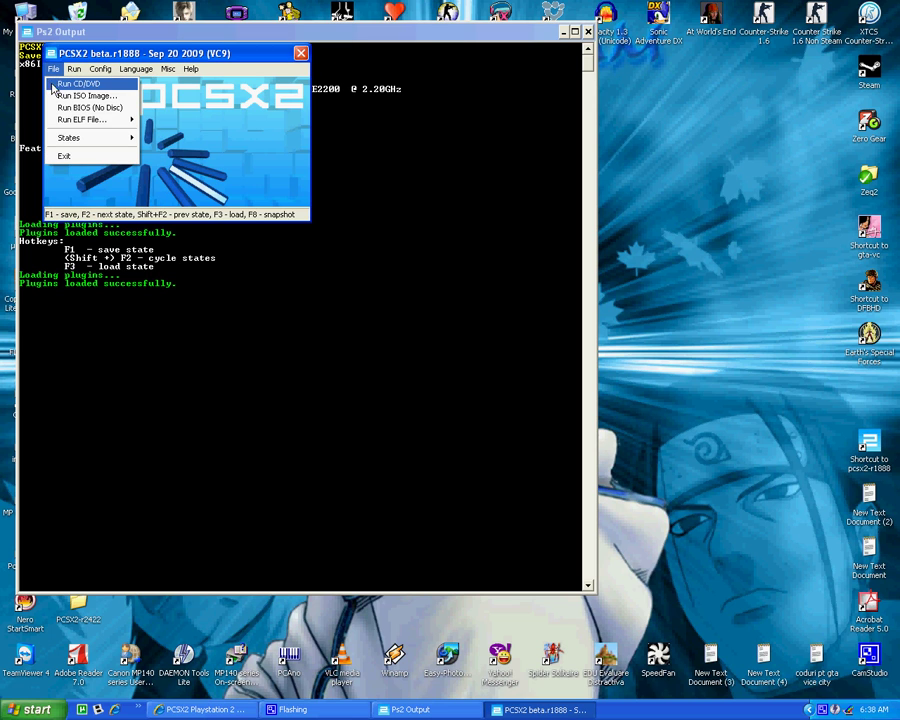
pyautogui.click(80, 84)
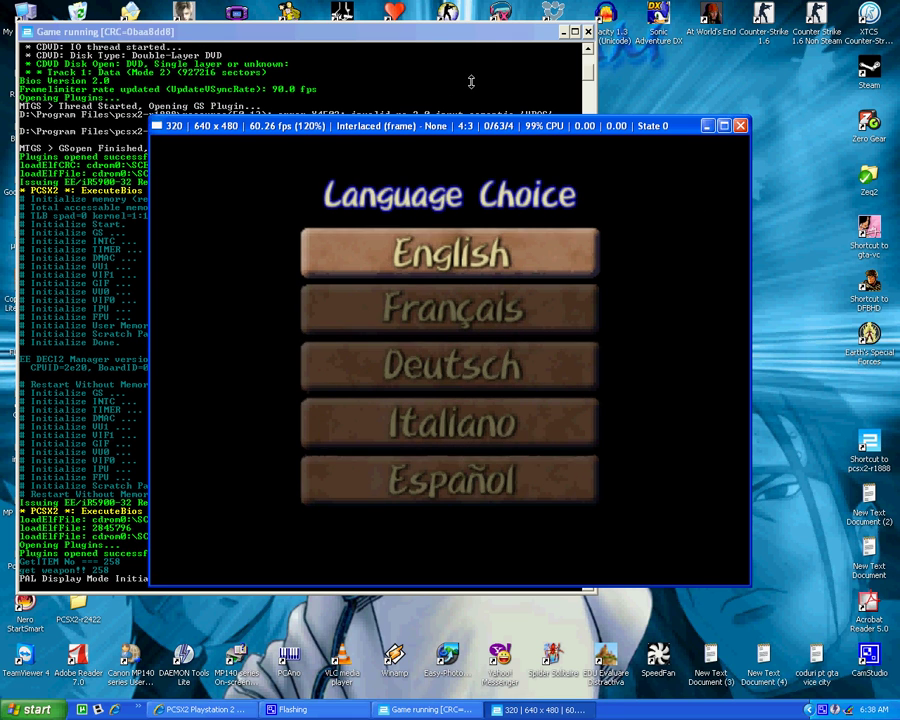
pyautogui.press('Return')
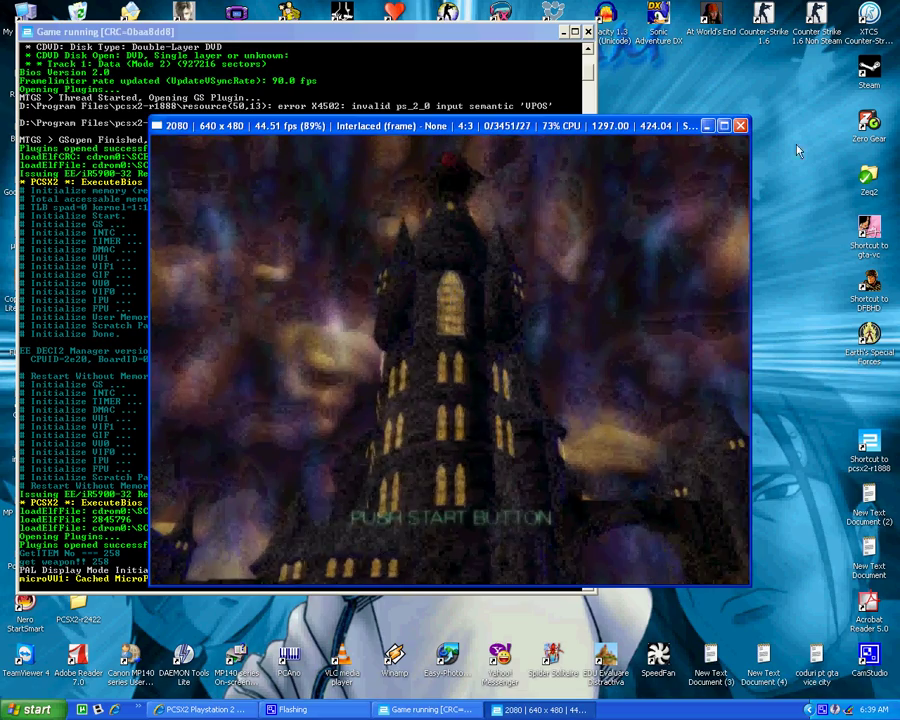
# Step: Close the running game window to end the emulation
pyautogui.click(741, 126)
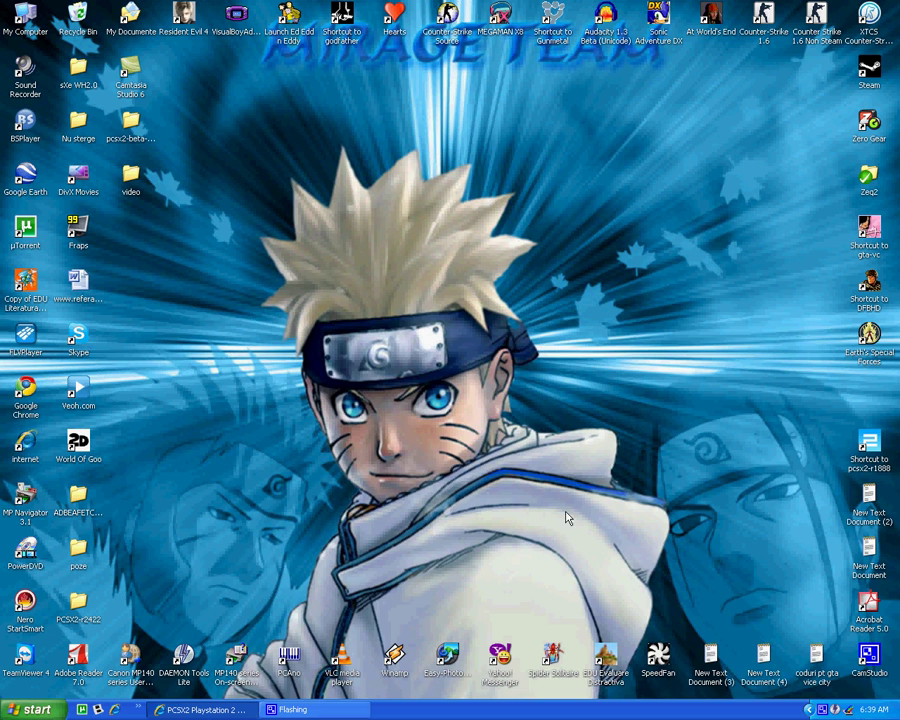
pyautogui.rightClick(821, 709)
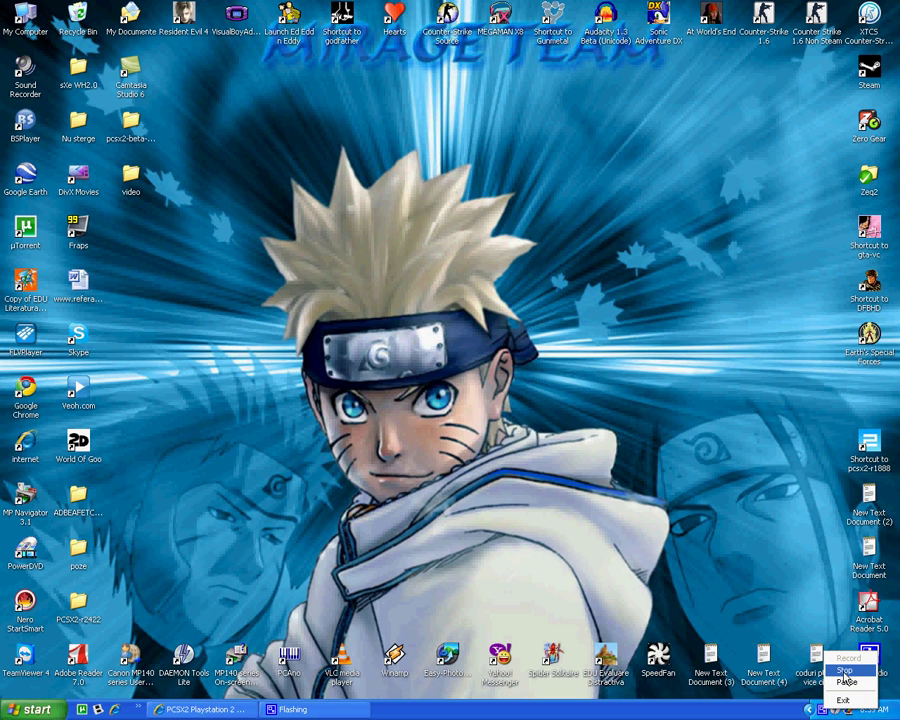